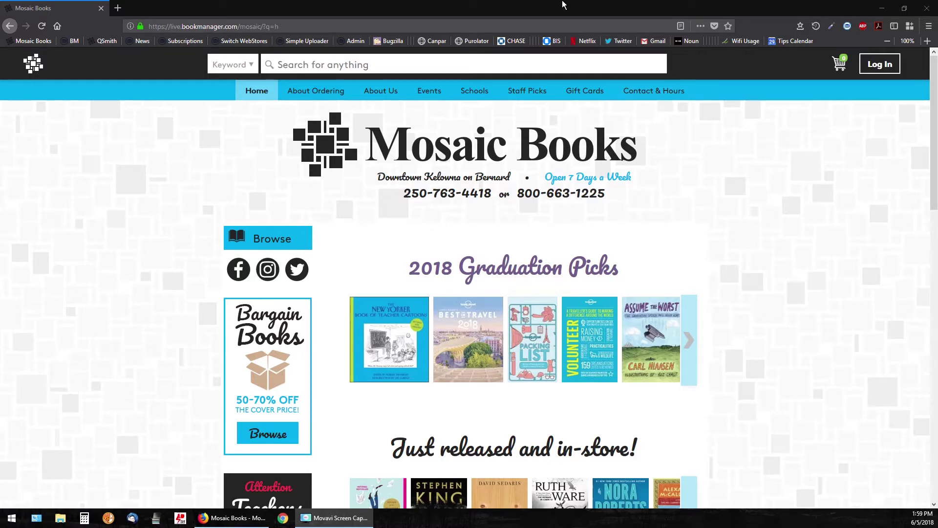
Log in with the saved account credentials and open the Site Pages list in the site editing area
click(880, 65)
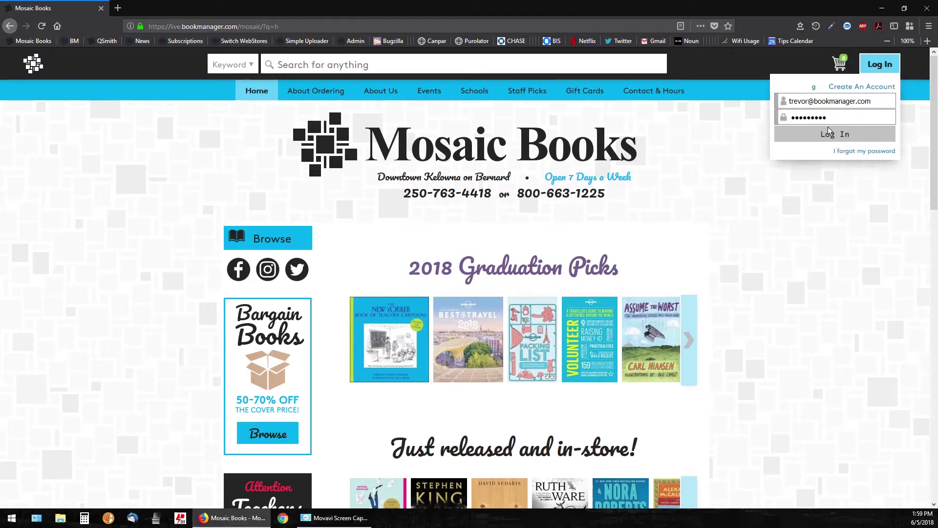
click(828, 132)
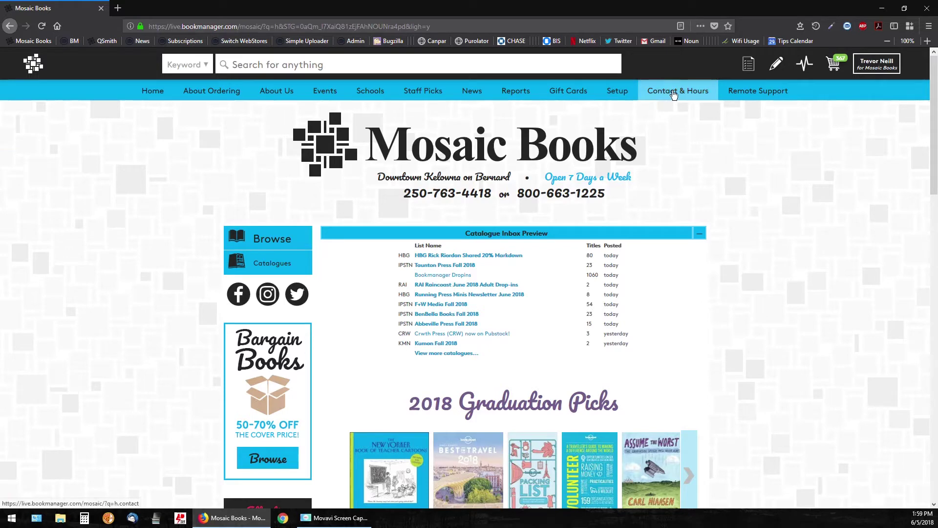
mouse_move(545, 88)
click(776, 68)
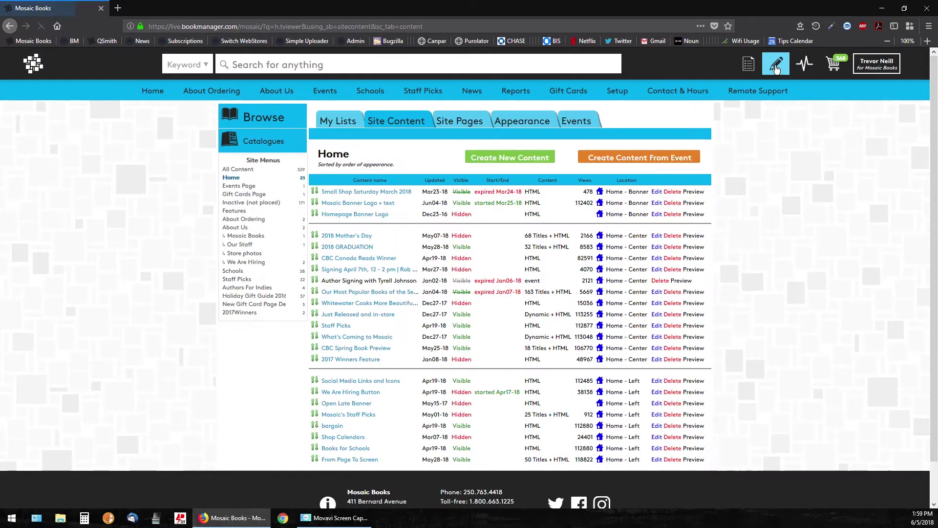
click(470, 123)
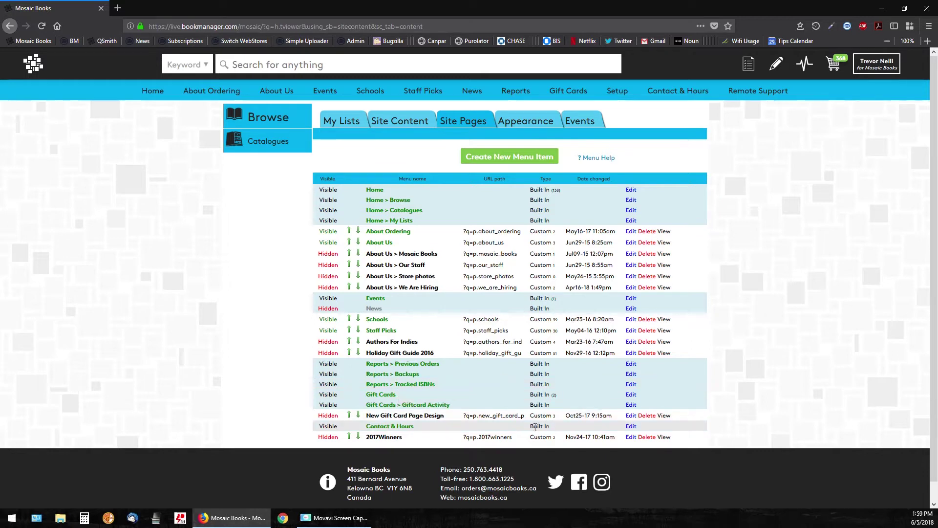
Open the menu editor for the built-in Contact & Hours item to check its visibility status, and cancel without changes
drag(314, 427, 334, 427)
click(329, 428)
click(631, 427)
scroll(591, 427, down, 2)
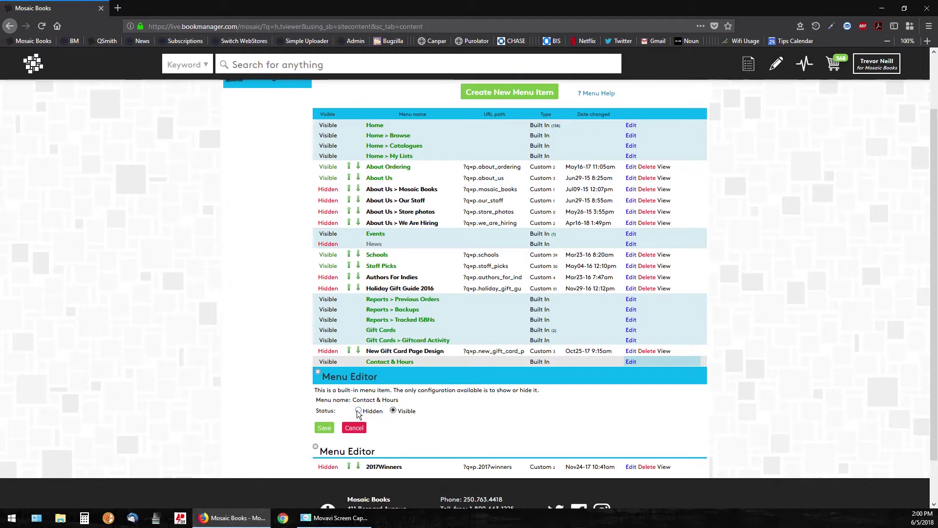
click(355, 428)
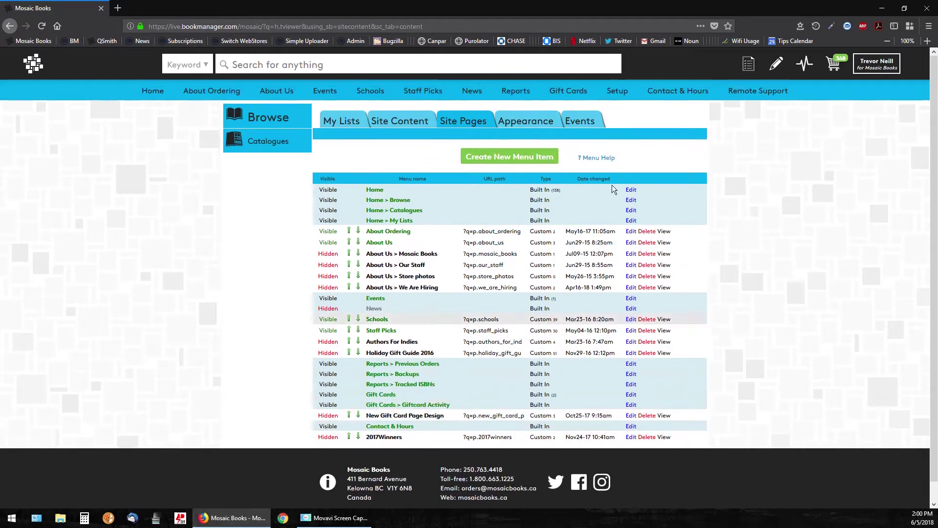
Open the Contact & Hours page and review its banner, contact details and store hours
click(676, 94)
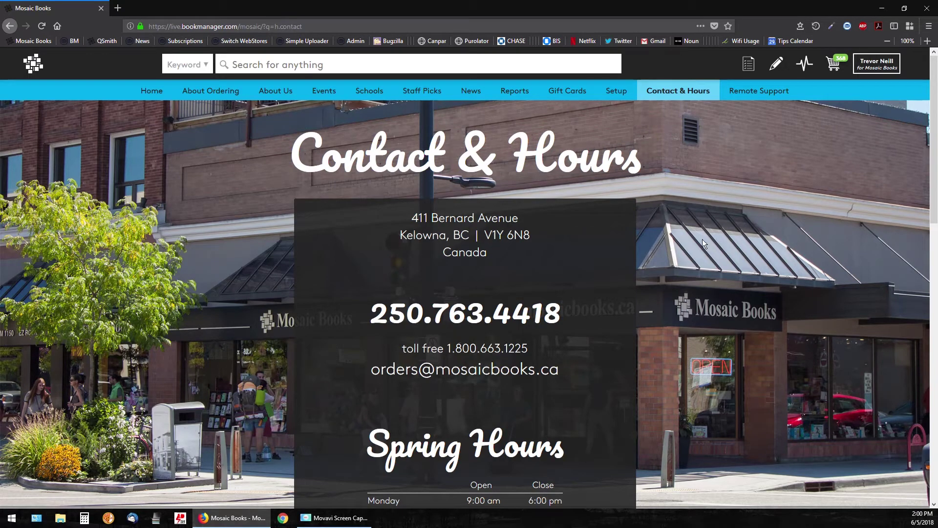
scroll(701, 239, down, 3)
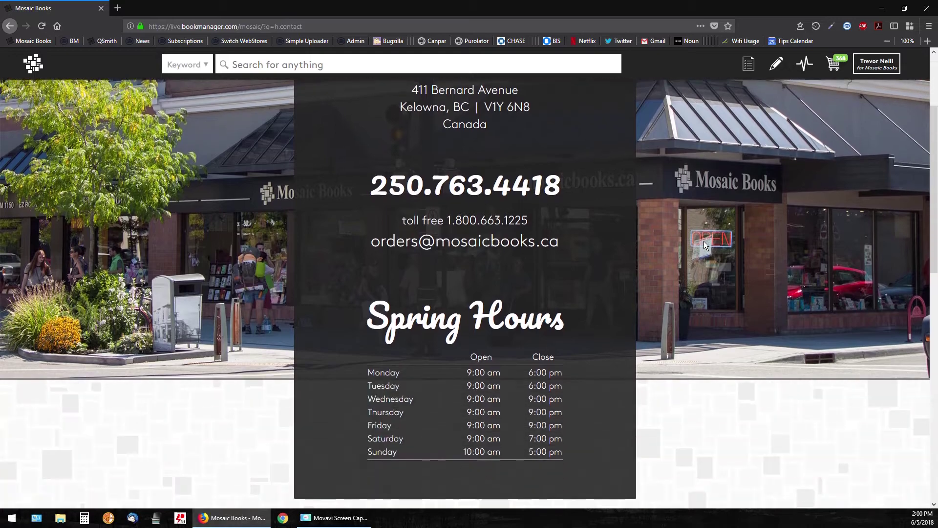
scroll(704, 242, up, 3)
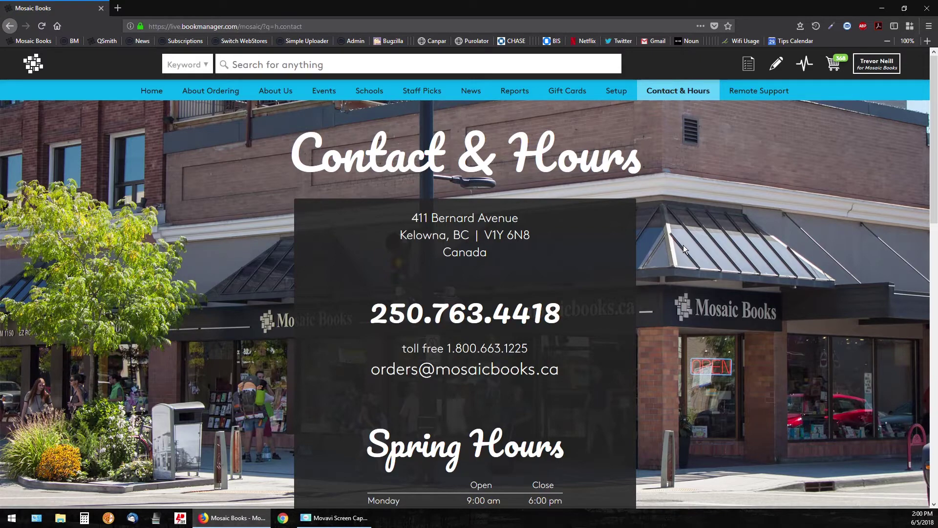
scroll(684, 245, down, 4)
scroll(691, 254, up, 4)
mouse_move(341, 272)
Open the page banner editor, try the Medium text size and return it to Large
click(468, 110)
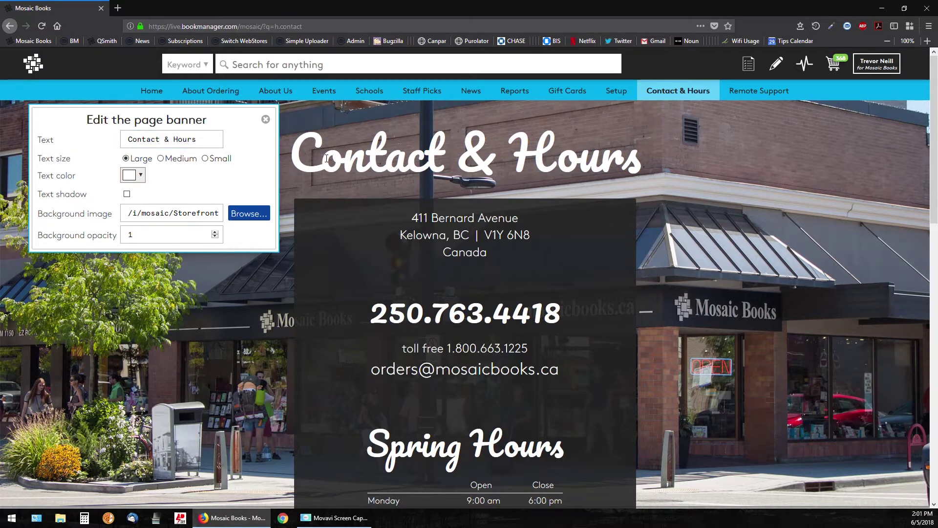
drag(197, 140, 129, 141)
click(134, 141)
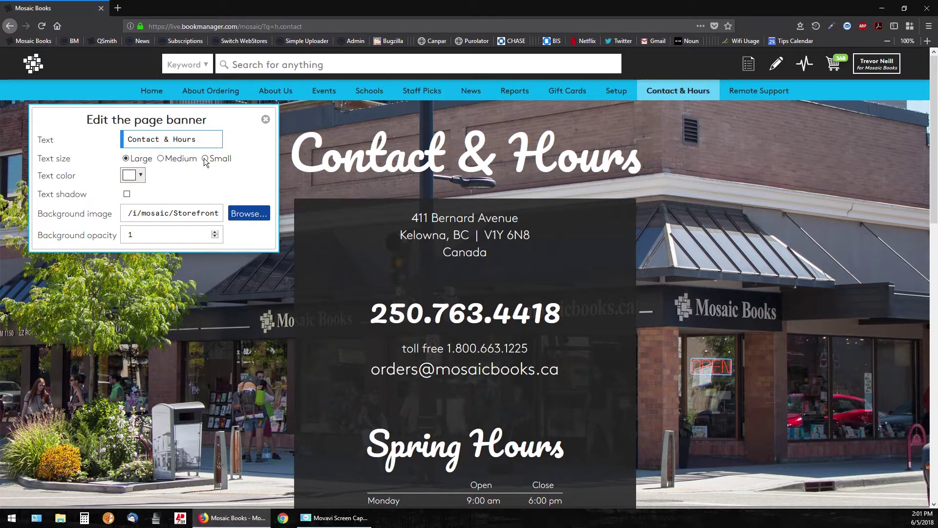
click(160, 159)
click(127, 158)
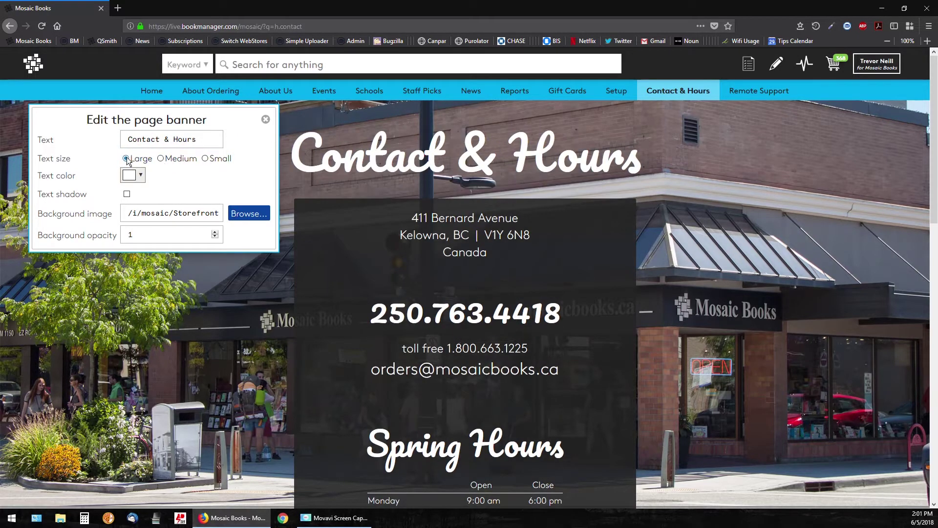
Toggle the banner's text shadow on and off, and browse the available background images without choosing a different one
click(127, 193)
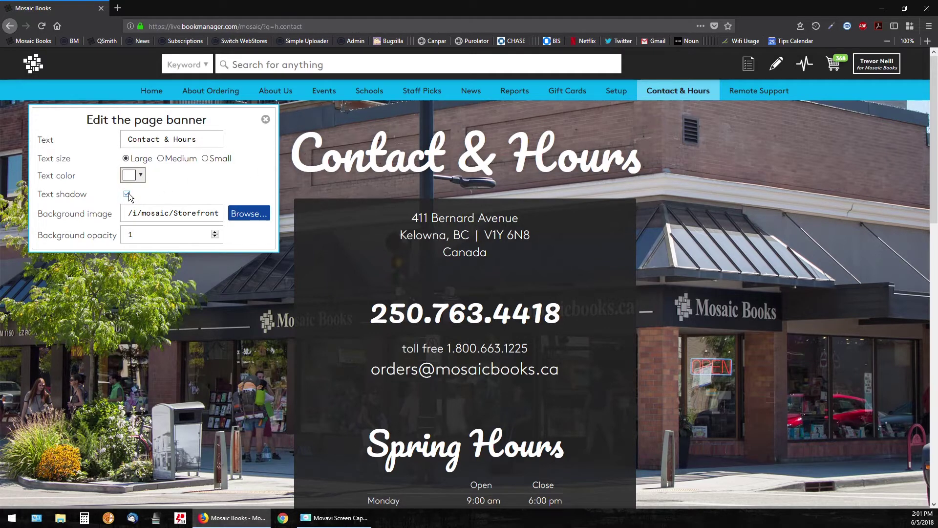
click(127, 194)
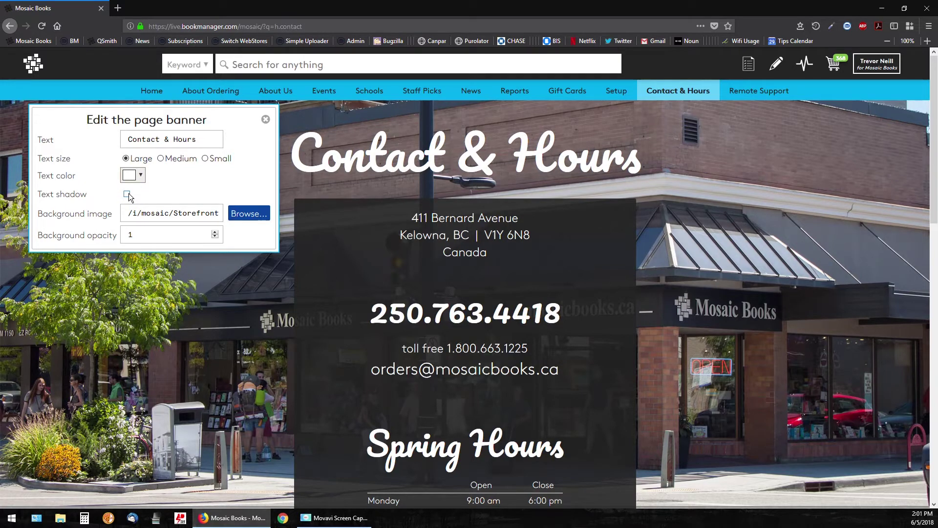
click(127, 194)
click(128, 194)
click(249, 213)
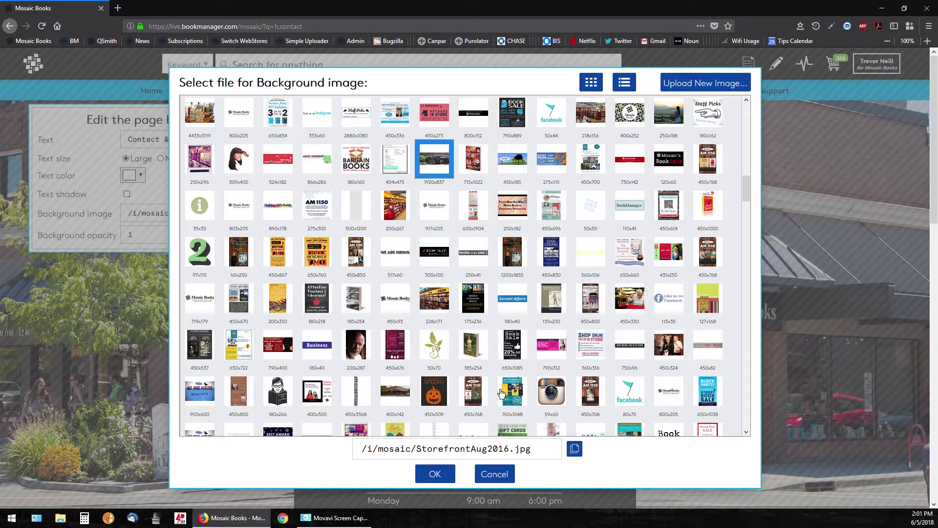
click(497, 479)
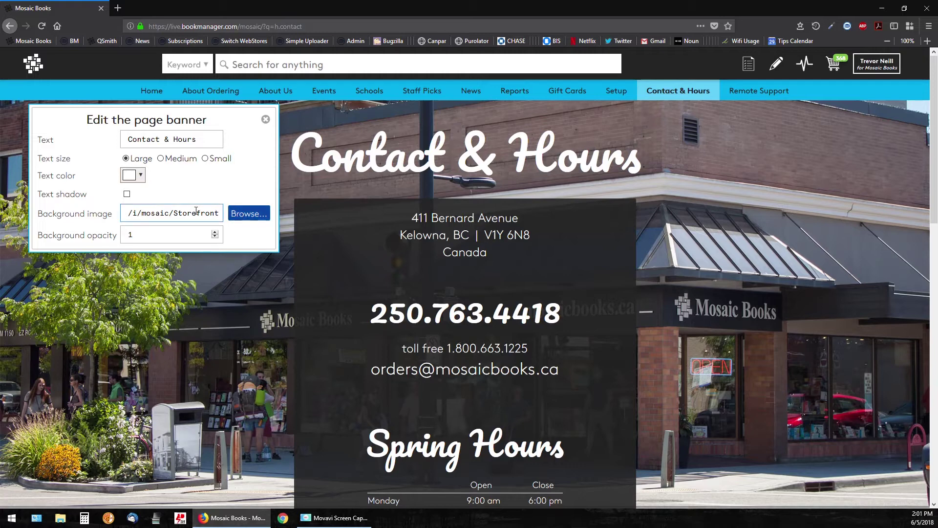
Try lowering the banner's background opacity to 0 and restore it to 1
click(215, 238)
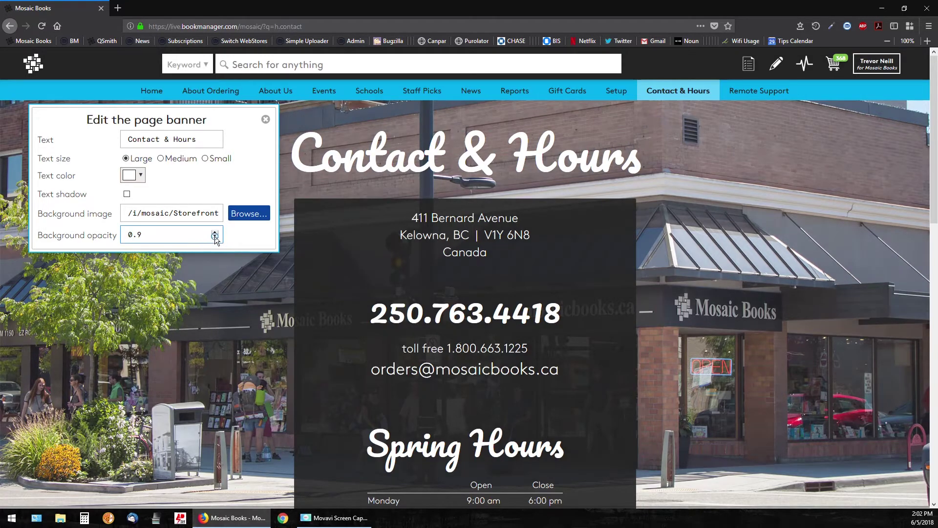
click(215, 237)
click(215, 236)
click(215, 236)
click(215, 236)
click(215, 236)
click(215, 236)
click(216, 236)
click(215, 237)
click(216, 237)
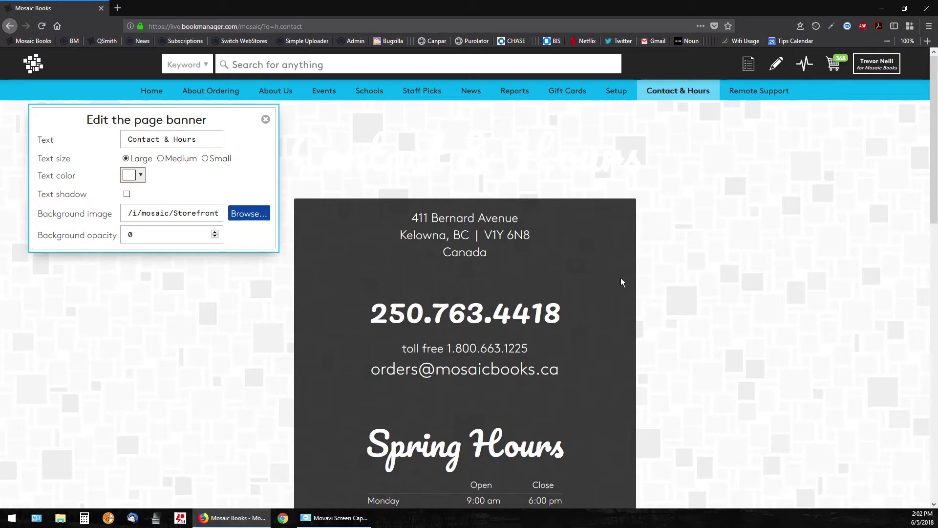
click(215, 233)
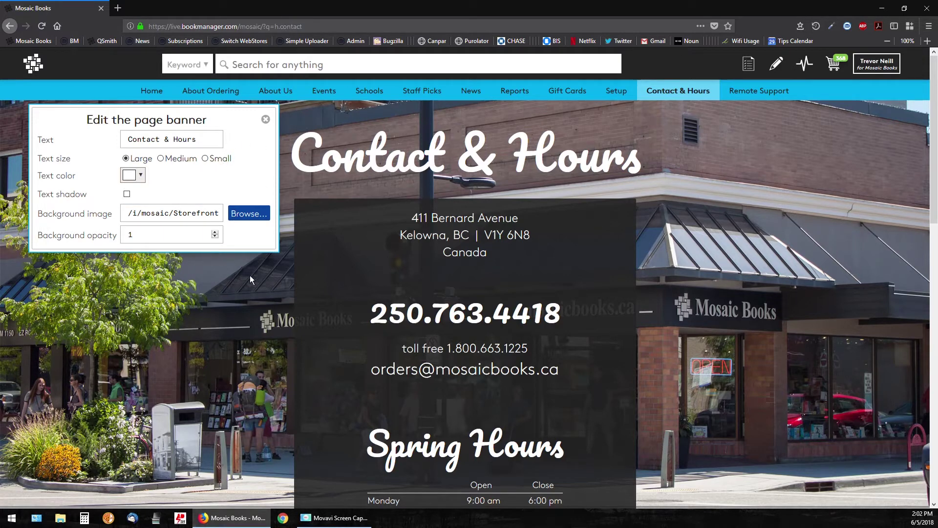
Try a banner background opacity of 0.6, return it to 1 and close the banner editor
scroll(201, 297, down, 1)
scroll(181, 221, up, 1)
click(215, 236)
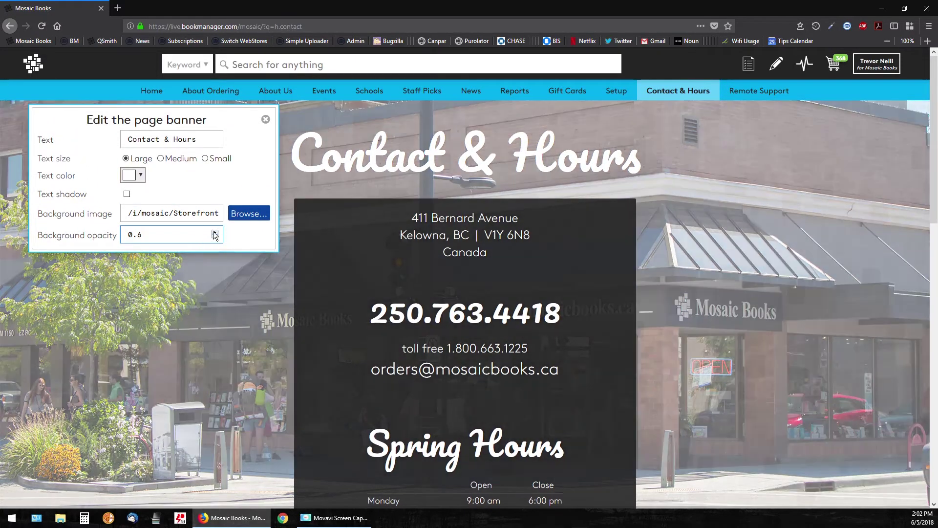
click(215, 233)
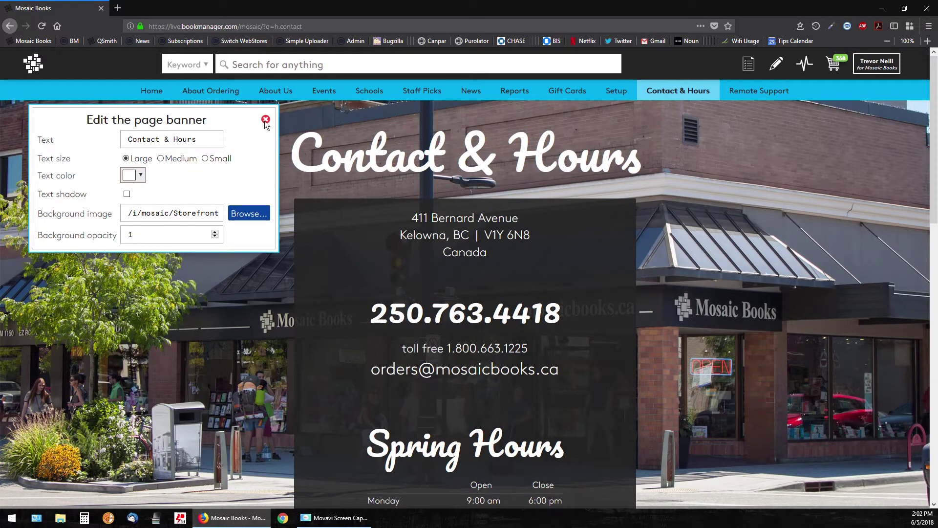
click(266, 120)
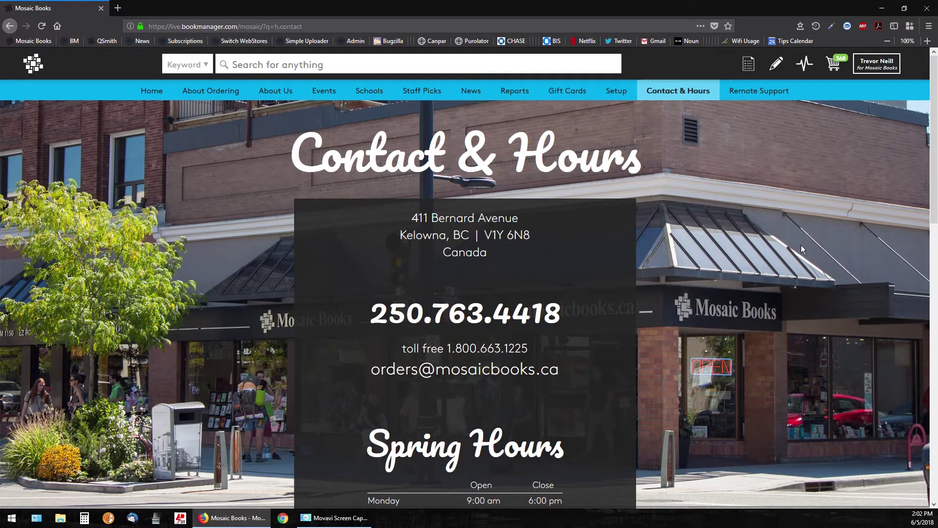
Reopen the banner editor, lower the background opacity once more, restore it to full opacity and close the editor
click(467, 108)
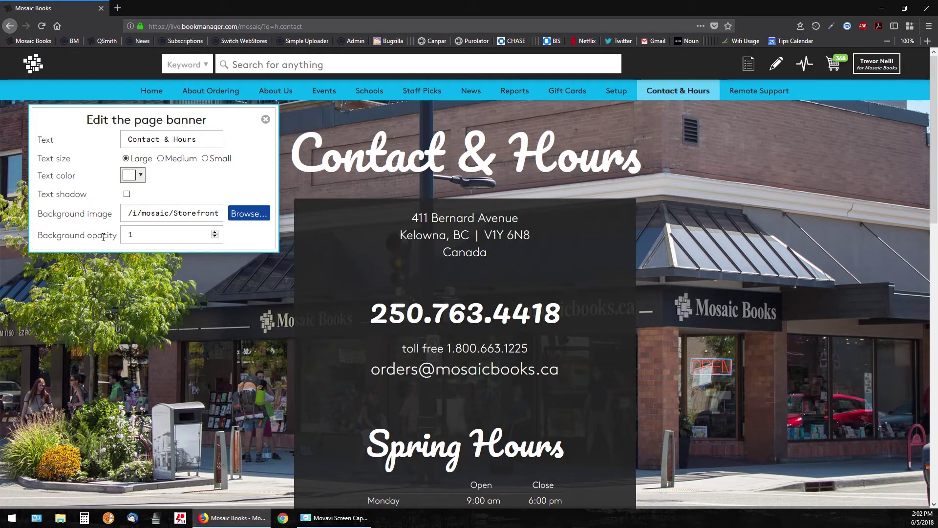
click(215, 238)
click(215, 237)
click(215, 232)
click(216, 232)
click(215, 232)
click(215, 232)
click(215, 233)
click(215, 232)
click(215, 232)
click(215, 232)
click(265, 119)
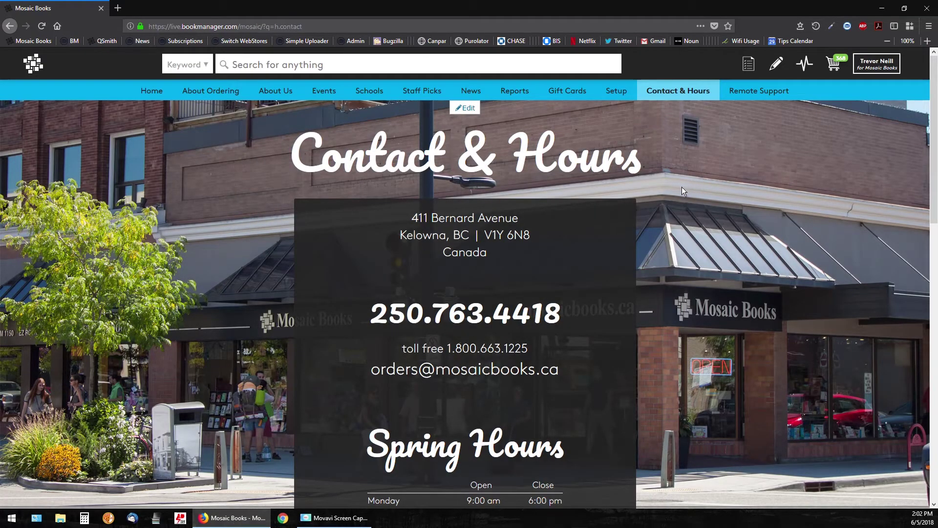
Review the contact details and hours block and open its contact info editor
scroll(368, 243, down, 1)
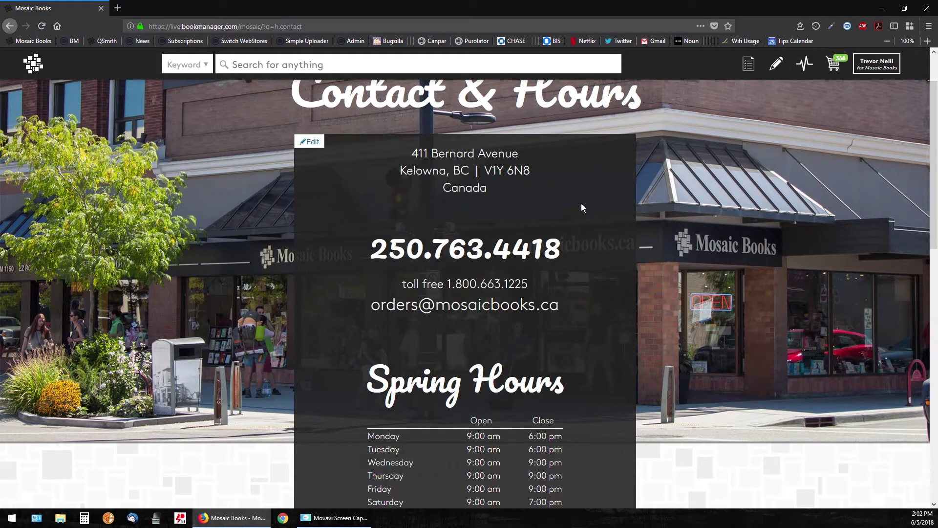
scroll(581, 204, down, 1)
scroll(574, 204, up, 2)
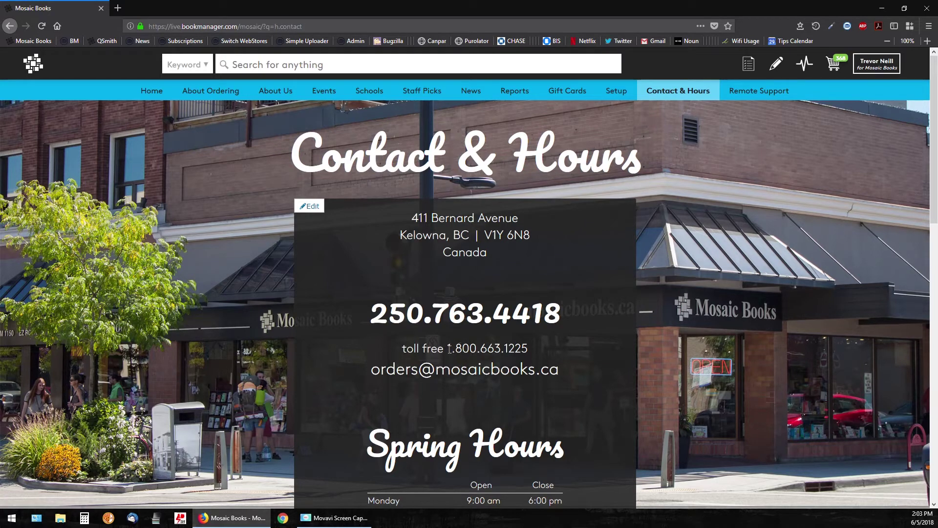
click(312, 206)
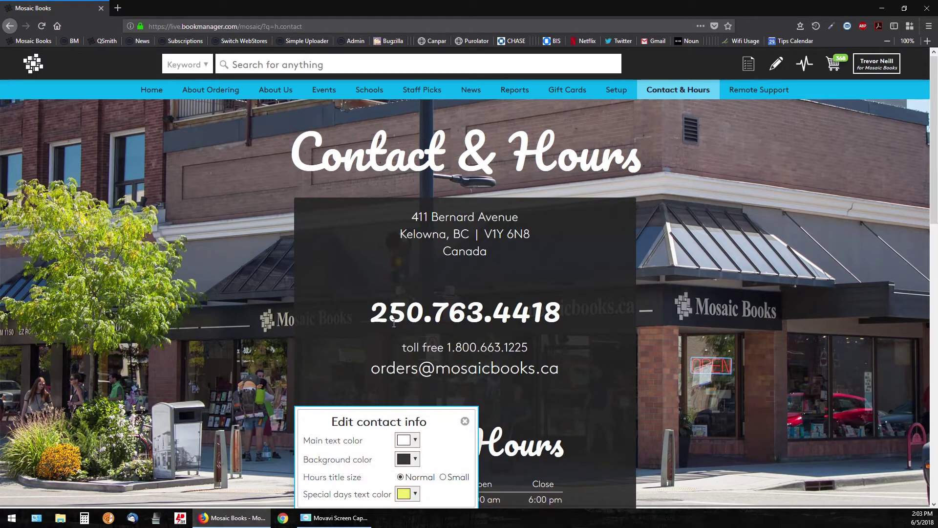
scroll(357, 382, down, 2)
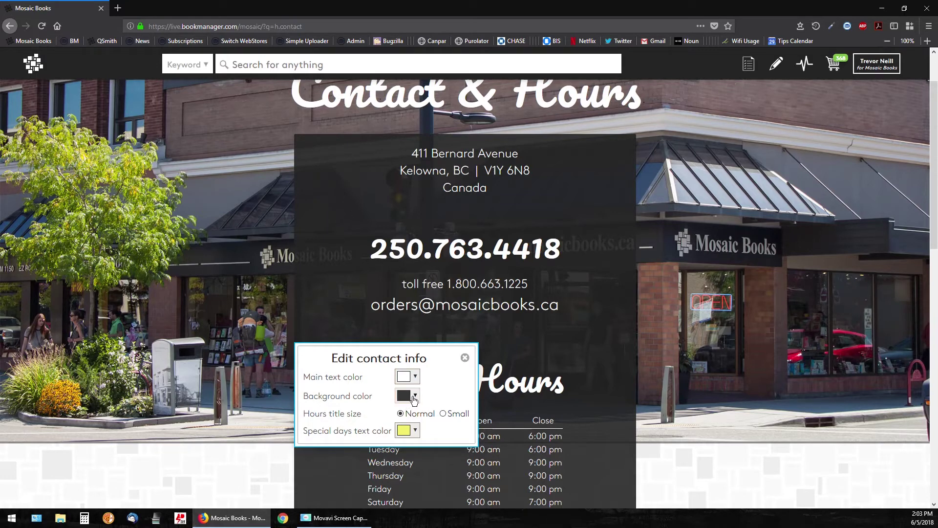
scroll(416, 372, down, 2)
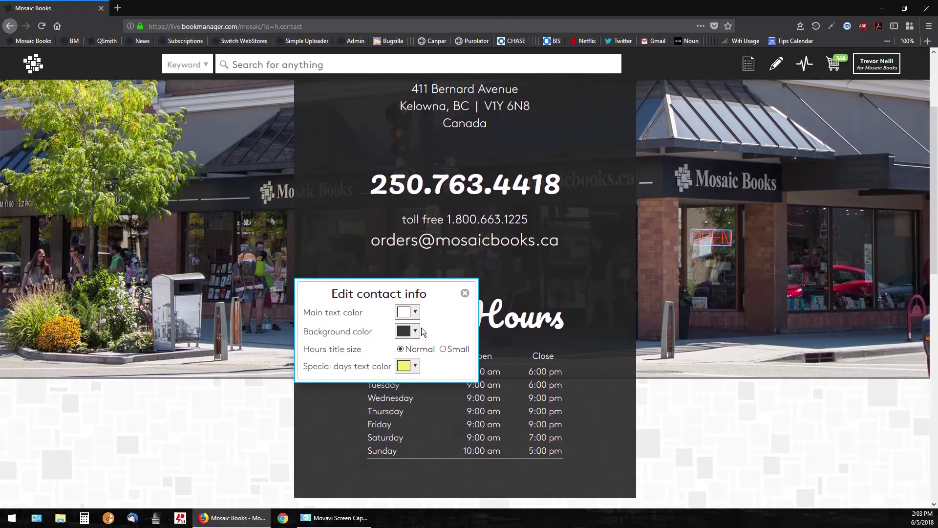
Try the opaque background color rgb(32, 32, 32) for the contact info, restore rgba(32, 32, 32, 0.9) and close the editor
click(416, 332)
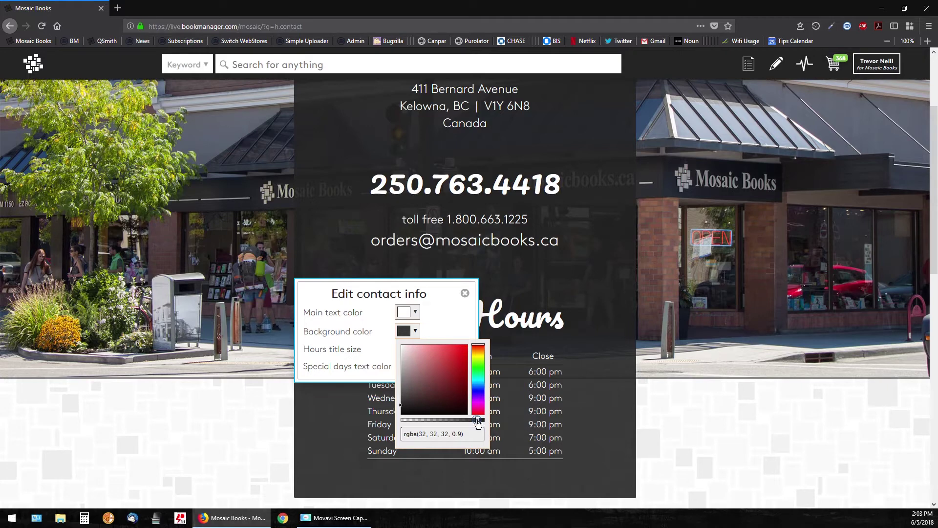
drag(476, 420, 502, 420)
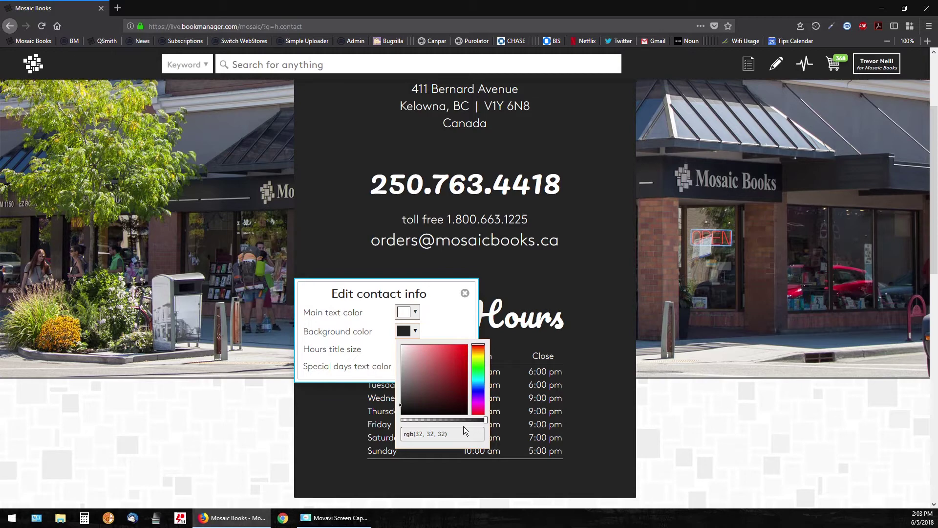
drag(487, 421, 477, 424)
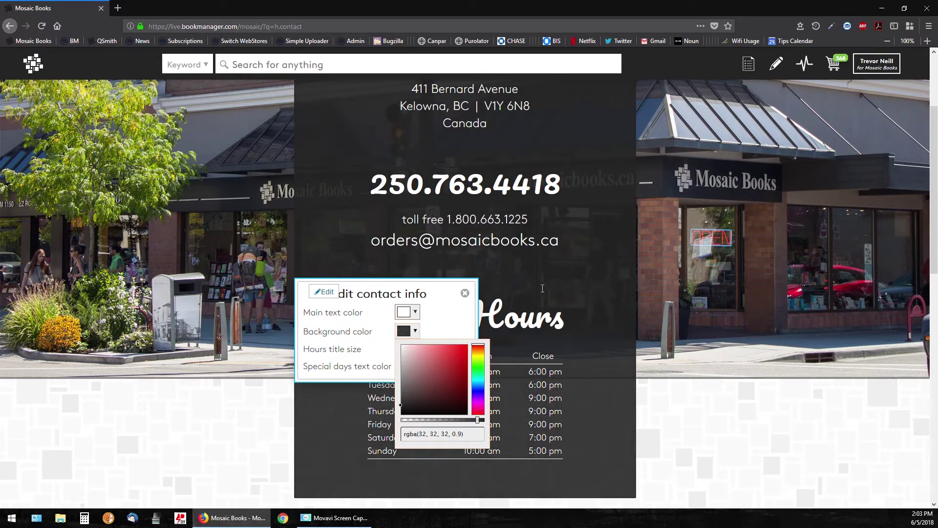
click(447, 317)
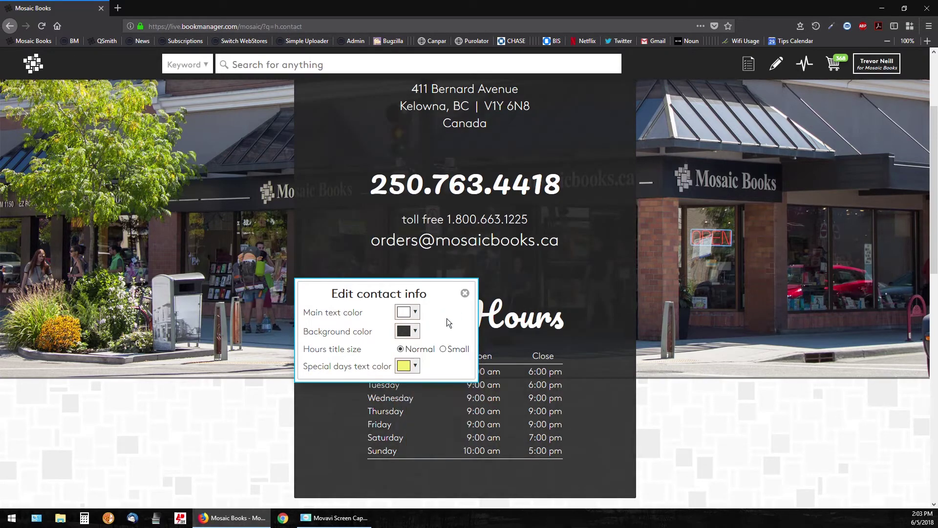
scroll(526, 320, down, 2)
scroll(527, 320, up, 2)
click(465, 294)
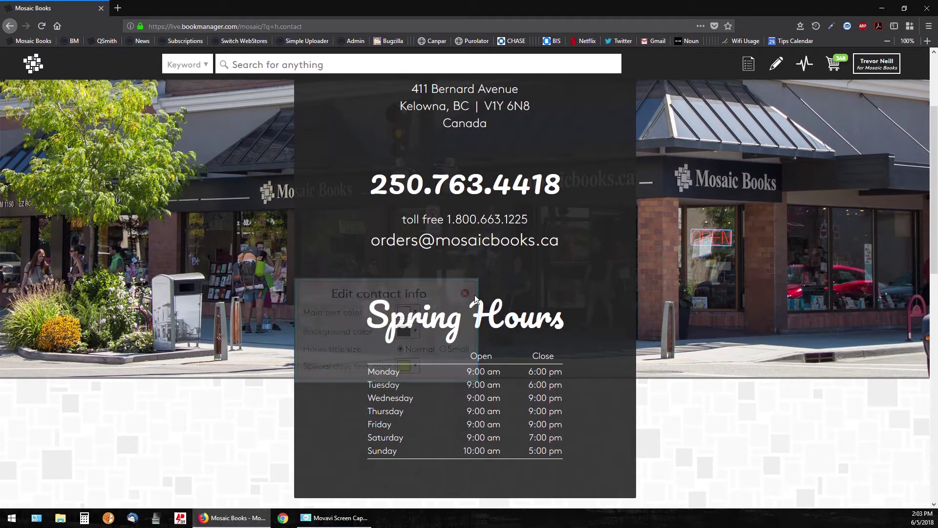
scroll(489, 318, up, 2)
scroll(505, 323, down, 4)
scroll(489, 324, up, 1)
scroll(487, 324, up, 3)
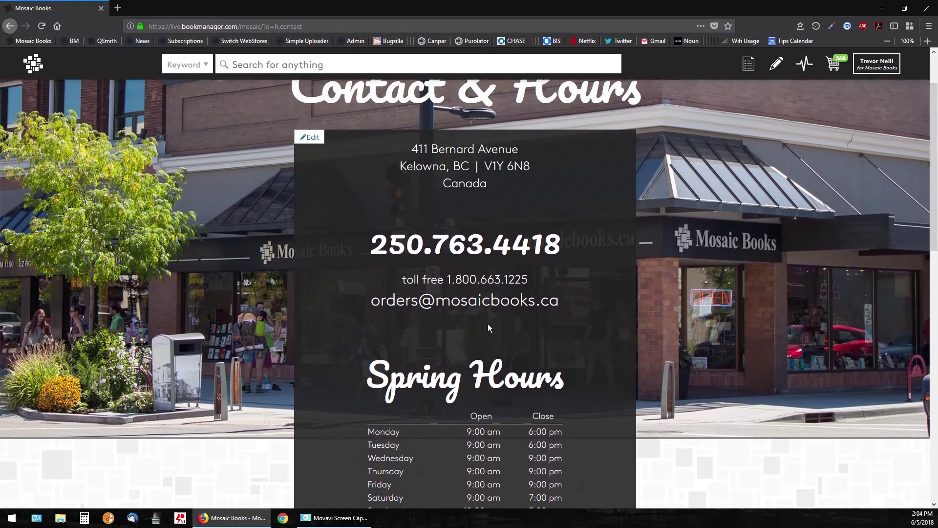
Try the Small hours title size in the contact info editor, restore it to Normal and close the editor
scroll(401, 196, down, 2)
click(312, 79)
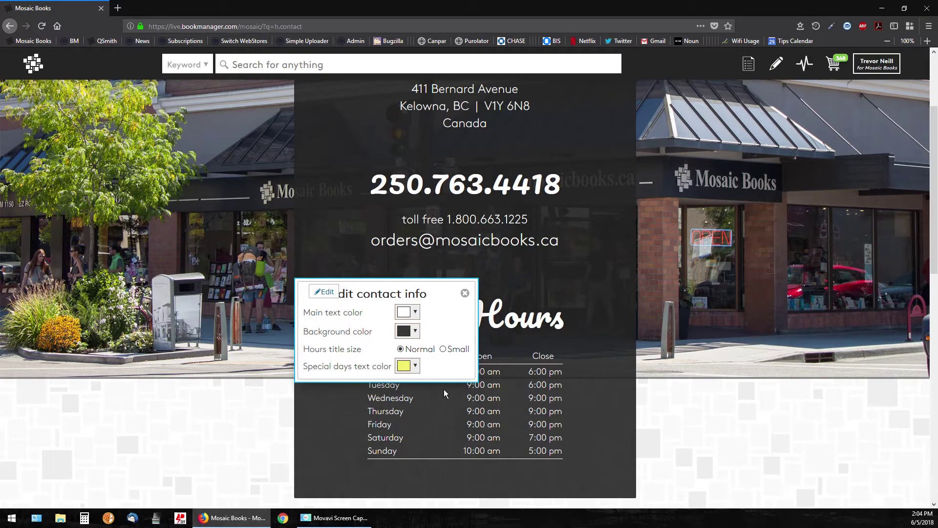
click(444, 349)
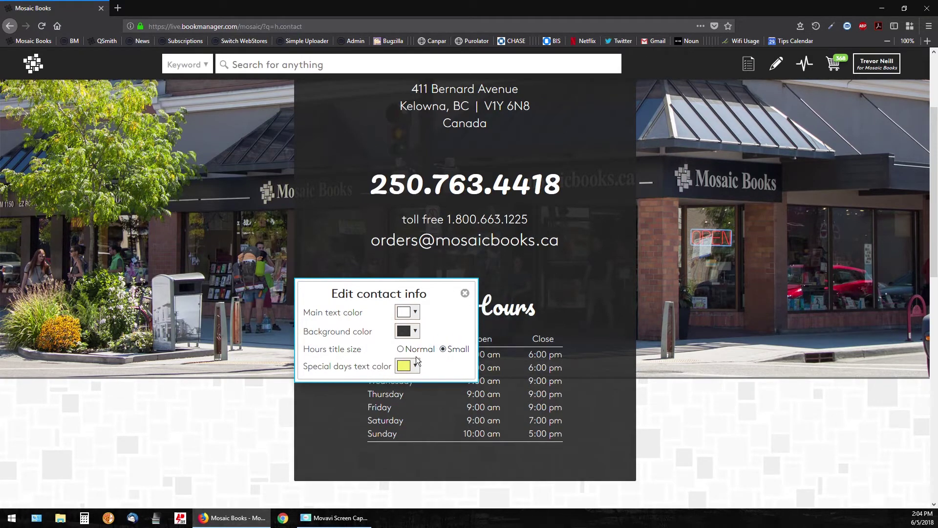
click(401, 349)
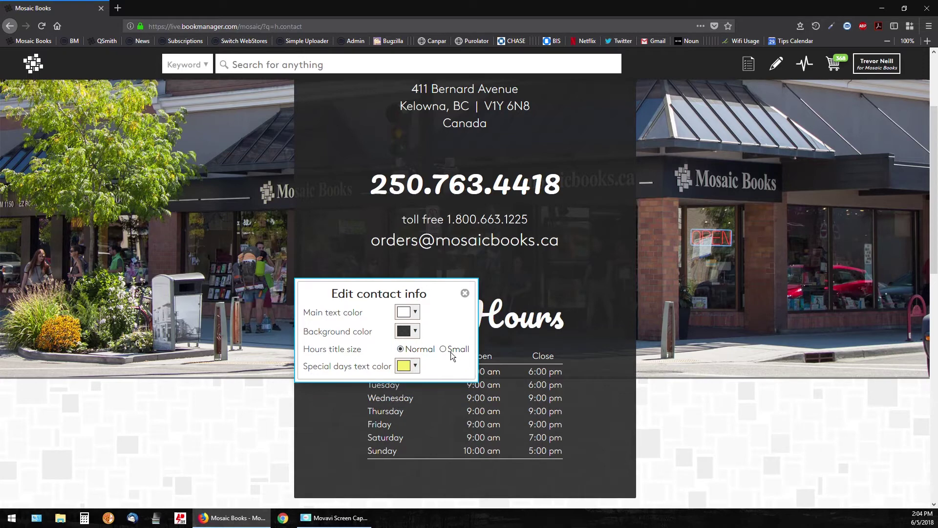
click(443, 349)
click(401, 349)
click(466, 295)
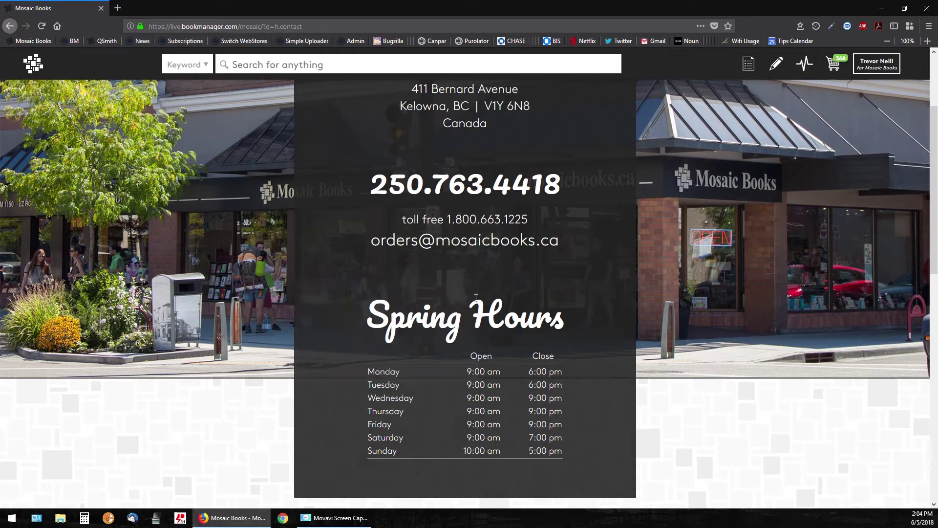
Review the Spring Hours block on the Contact & Hours page and open its hours settings for editing
scroll(421, 456, down, 2)
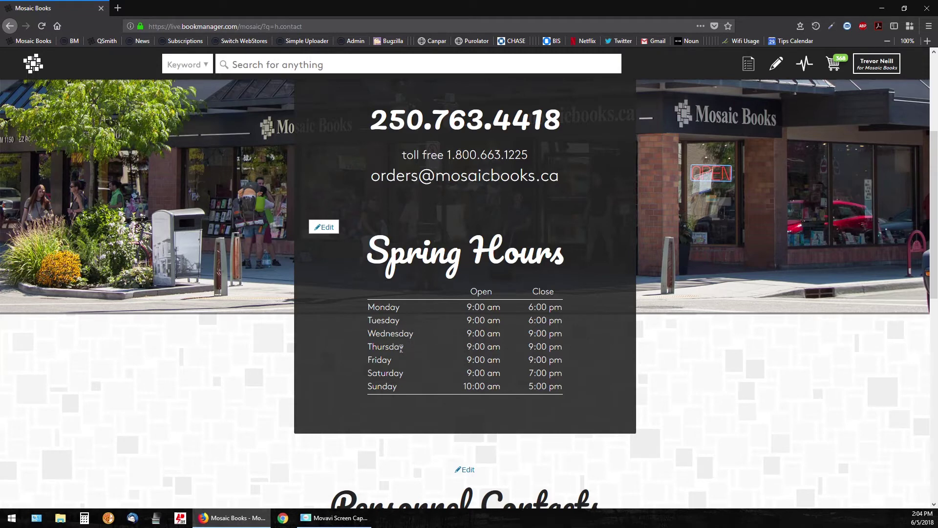
scroll(430, 362, up, 4)
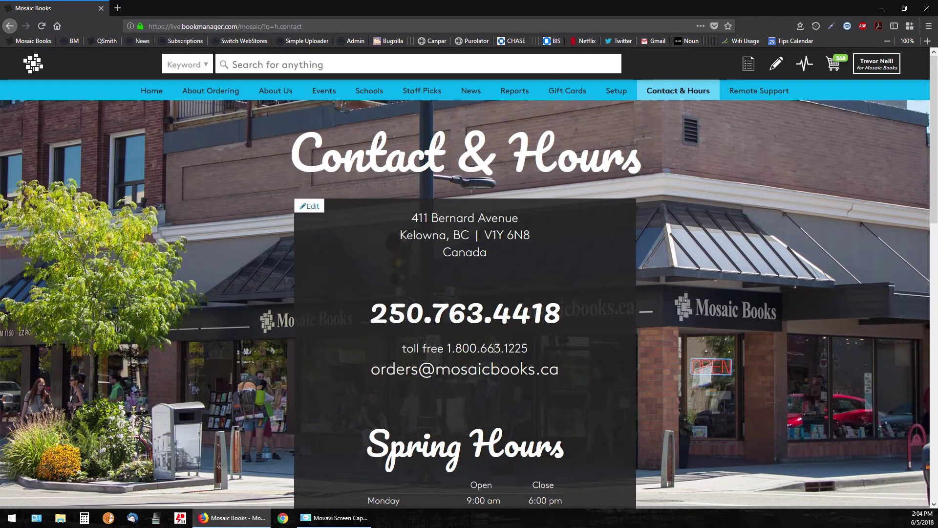
scroll(489, 356, down, 3)
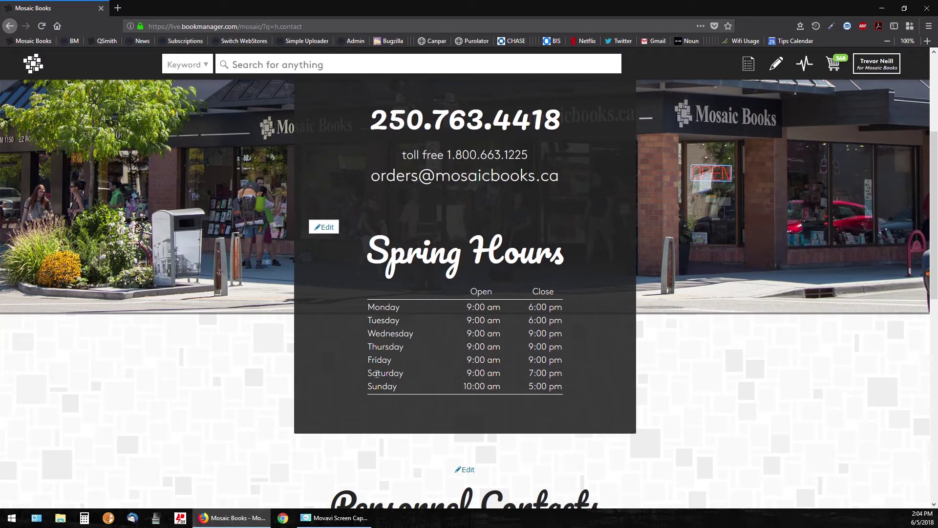
mouse_move(369, 253)
scroll(431, 339, up, 2)
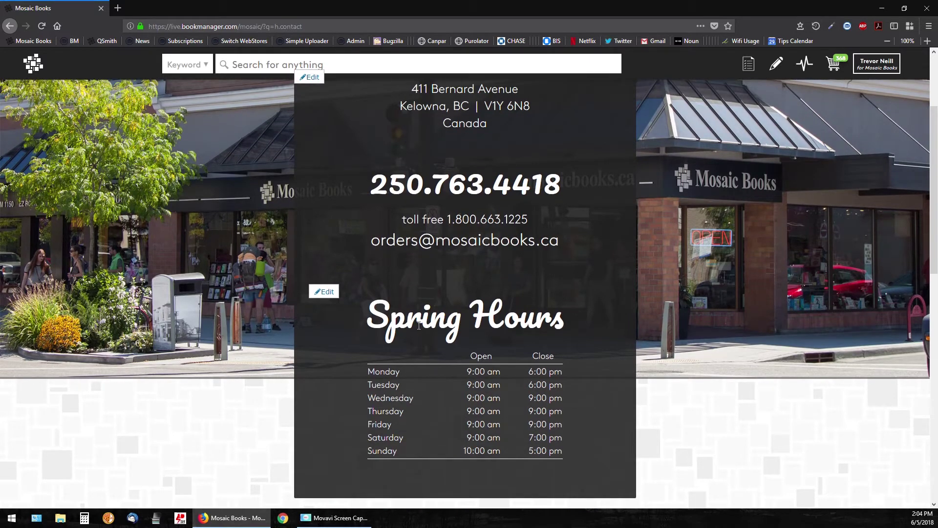
click(326, 292)
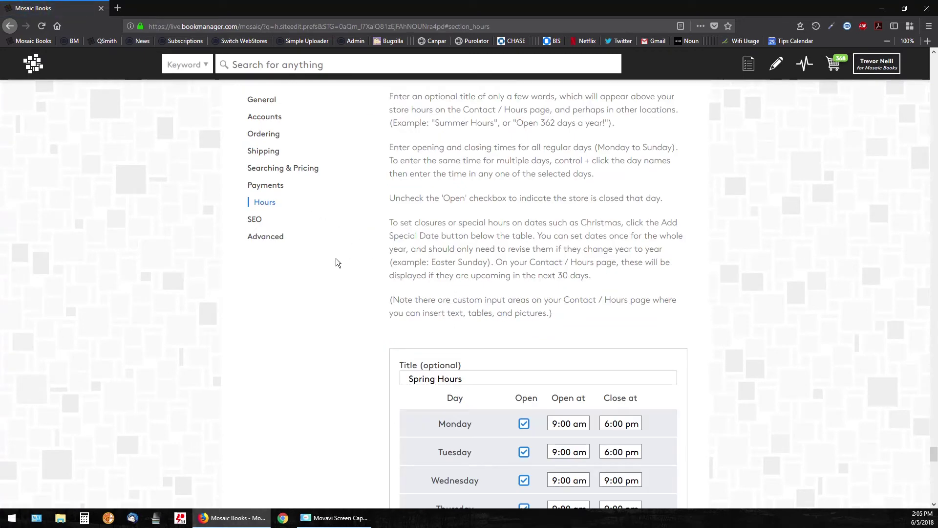
Examine the Hours section of the store settings and its instructions for titles, regular times and special dates
scroll(345, 309, up, 6)
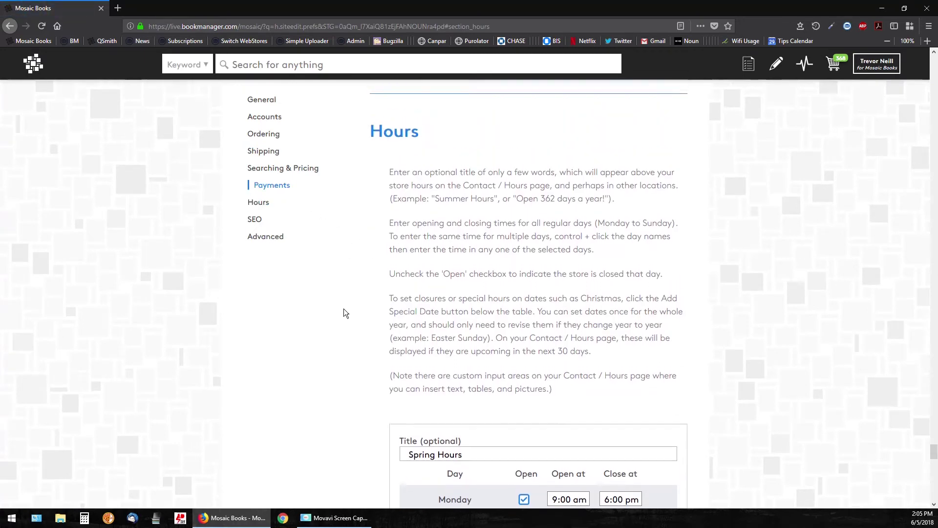
scroll(344, 309, down, 4)
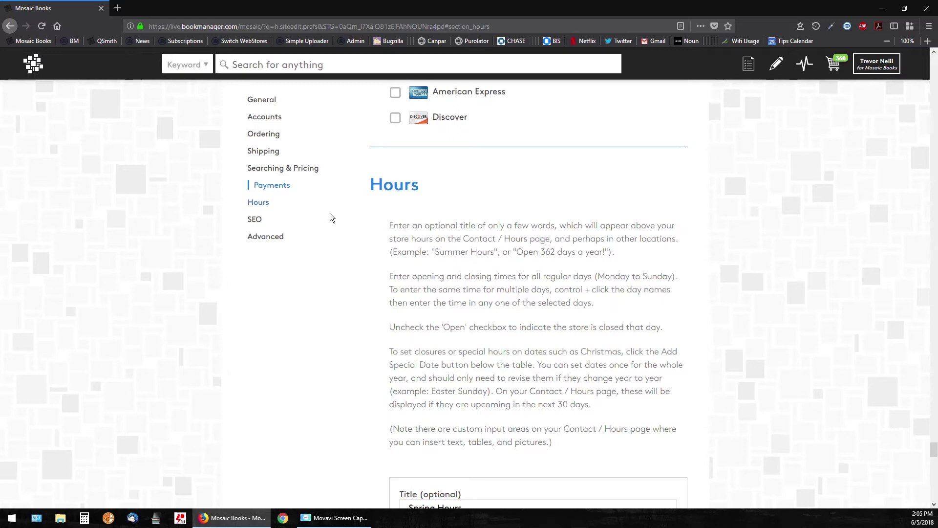
click(268, 204)
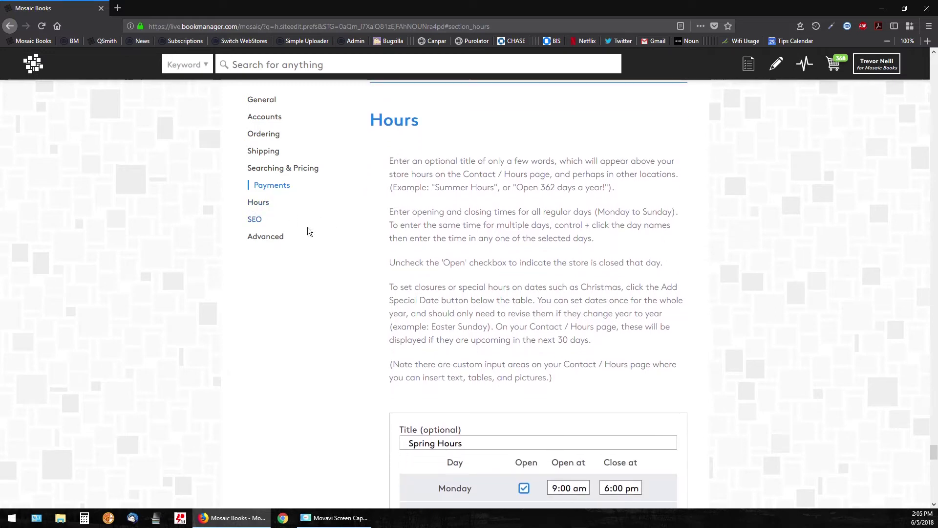
scroll(319, 243, down, 2)
scroll(354, 257, up, 1)
scroll(362, 231, down, 2)
scroll(362, 231, up, 2)
scroll(362, 215, down, 6)
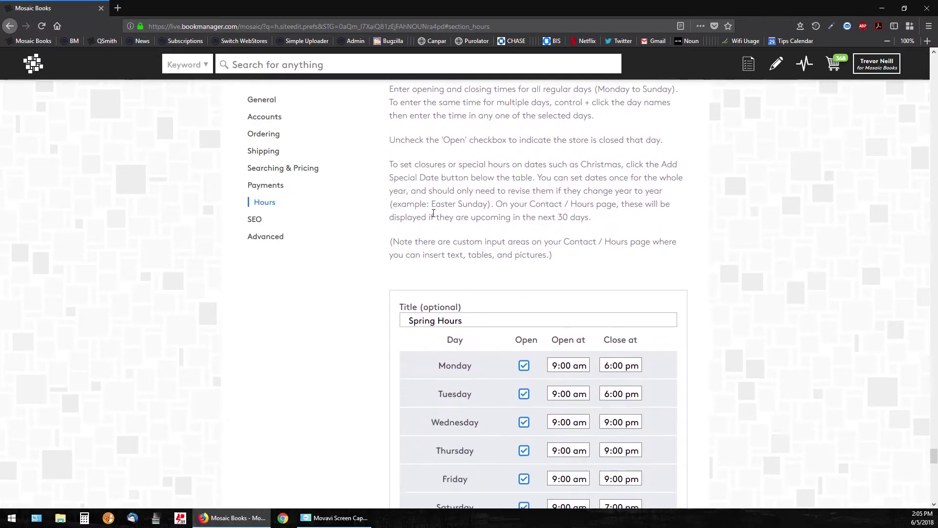
Examine the hours table's title, daily times and special date rows, and open and cancel the special date calendar
scroll(363, 205, down, 4)
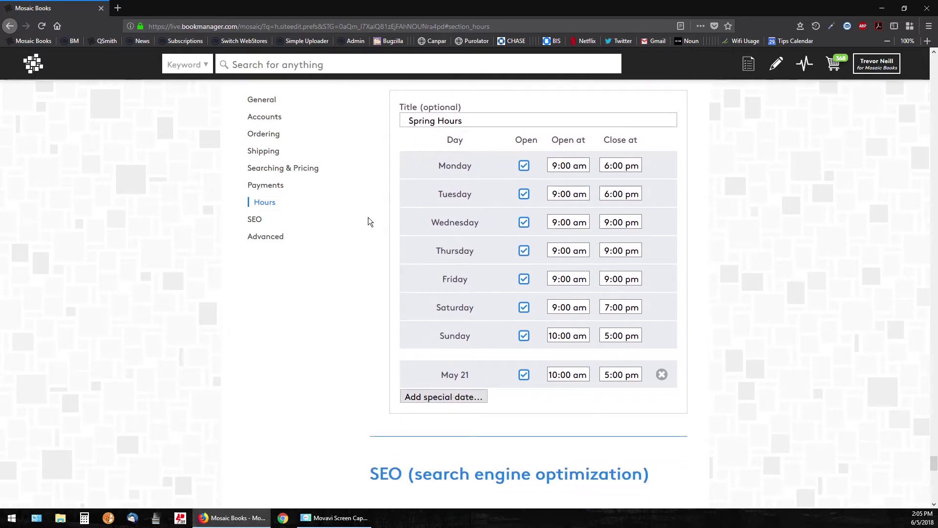
scroll(367, 218, up, 2)
click(461, 187)
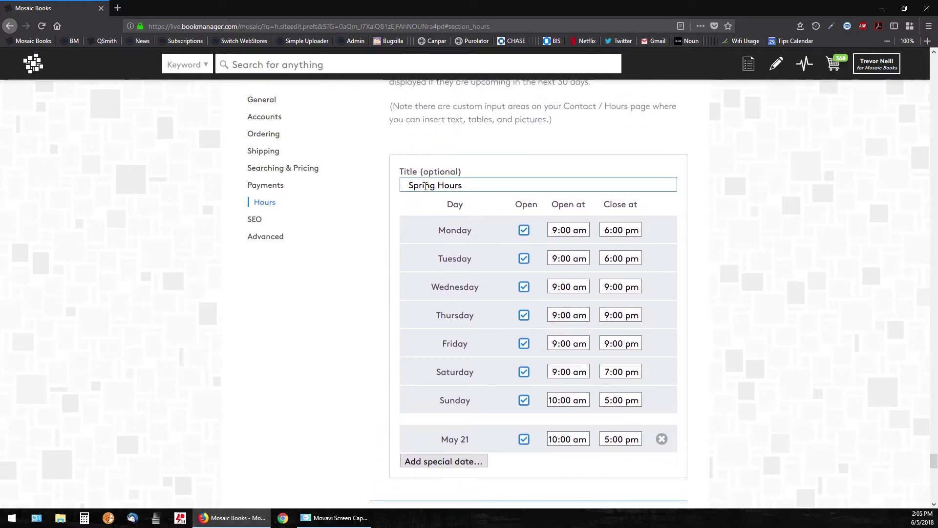
click(493, 205)
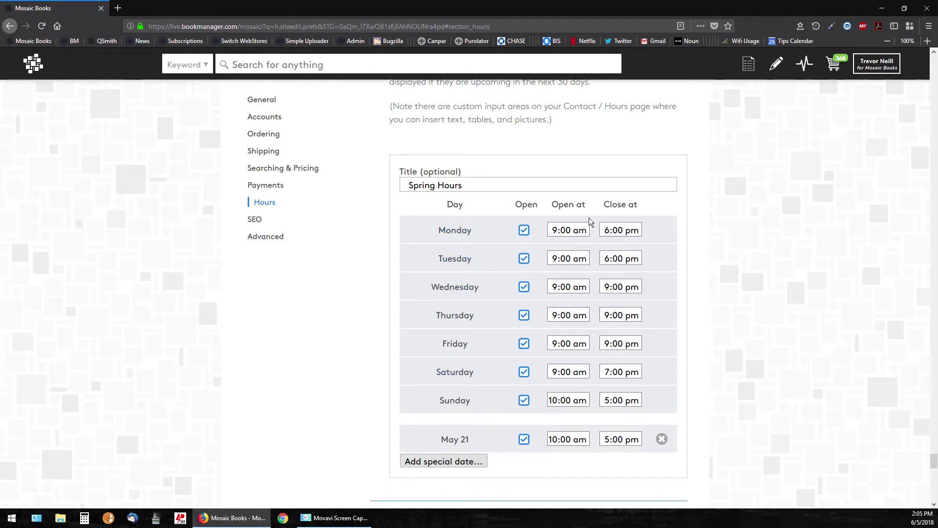
scroll(523, 289, down, 2)
scroll(524, 288, down, 2)
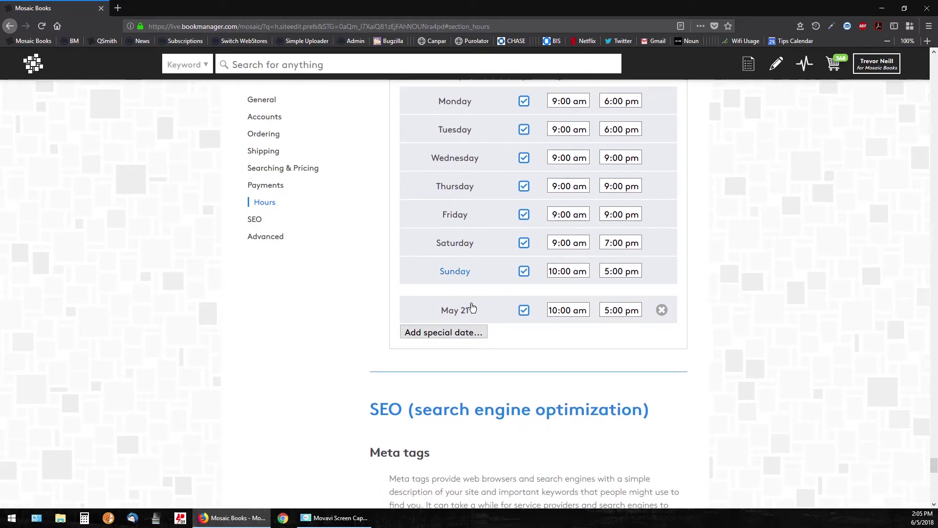
click(439, 333)
click(499, 380)
Return to the Contact & Hours page and examine the Spring Hours table down to the area below Sunday
scroll(481, 346, up, 15)
scroll(288, 107, down, 3)
click(268, 101)
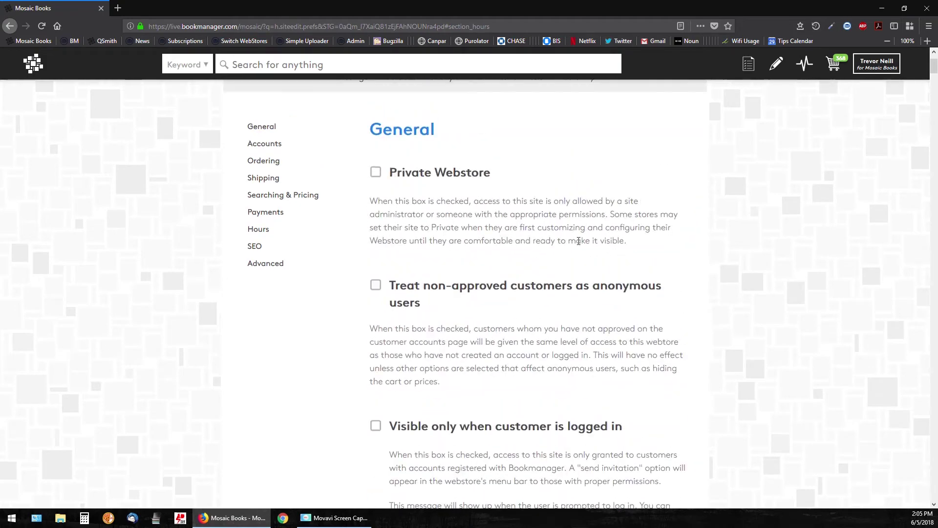
click(694, 90)
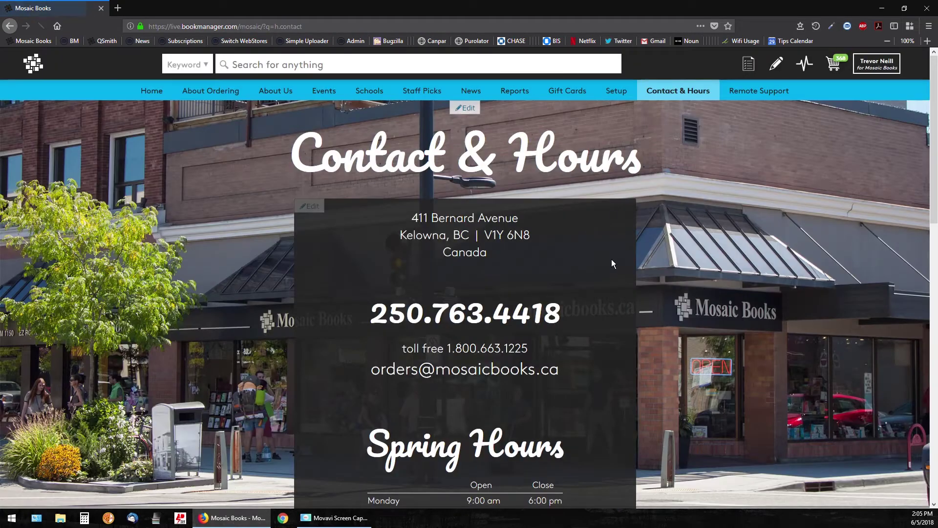
scroll(611, 259, down, 5)
mouse_move(383, 277)
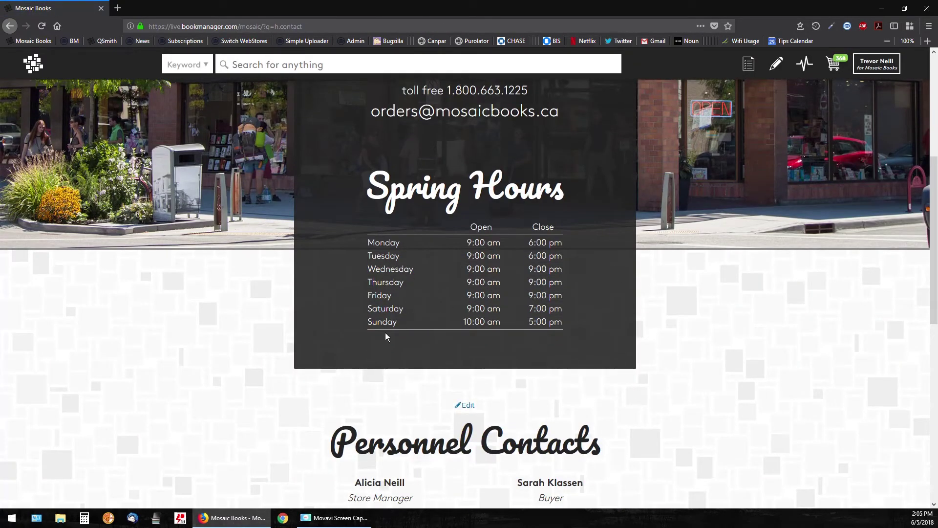
mouse_move(402, 303)
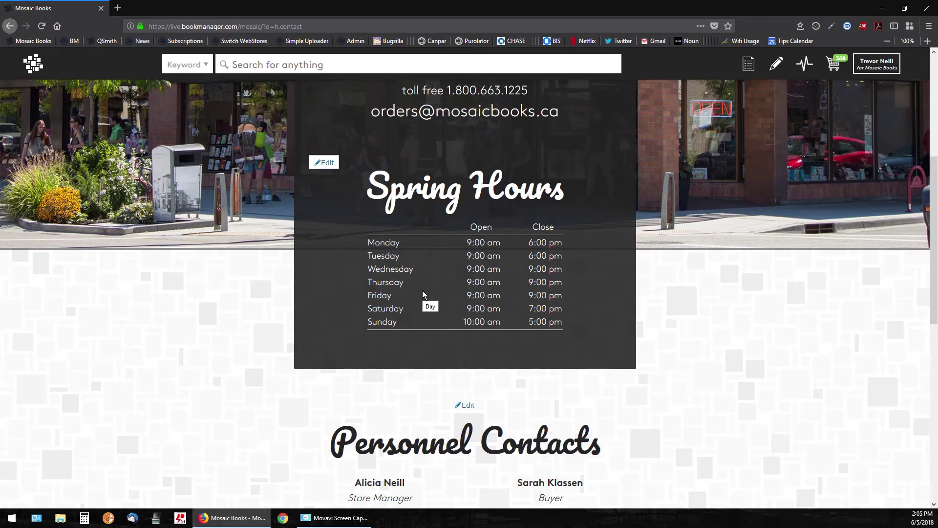
mouse_move(388, 320)
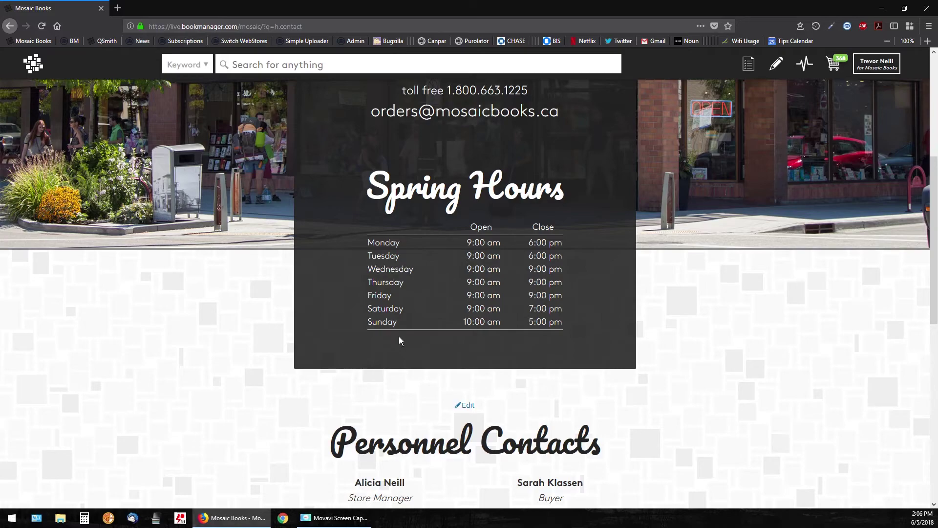
Reopen the store hours settings from the Spring Hours block and go to the special dates
scroll(399, 340, up, 5)
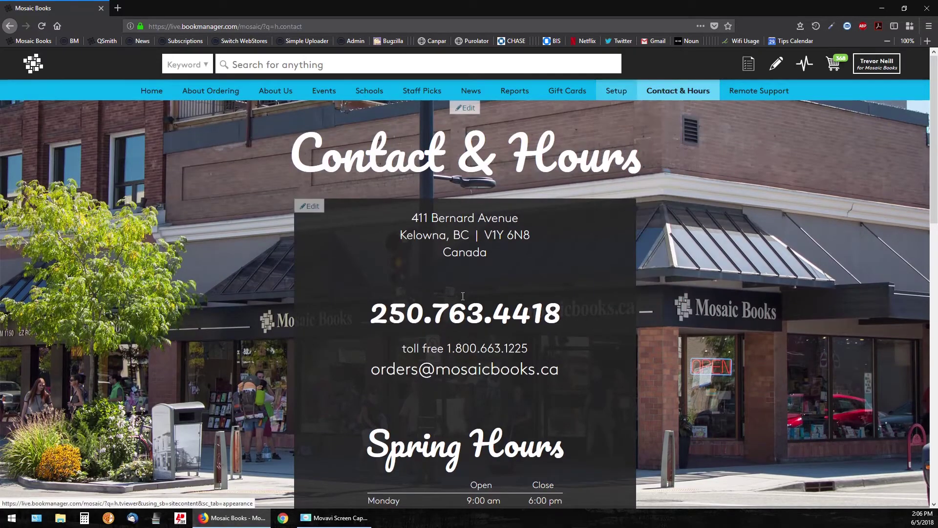
scroll(357, 171, down, 6)
scroll(345, 203, up, 1)
click(326, 162)
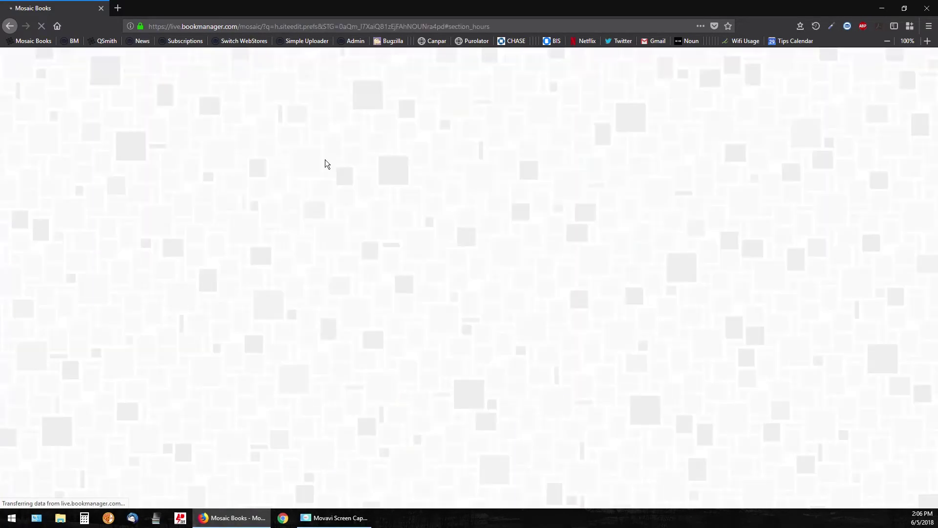
scroll(497, 342, down, 5)
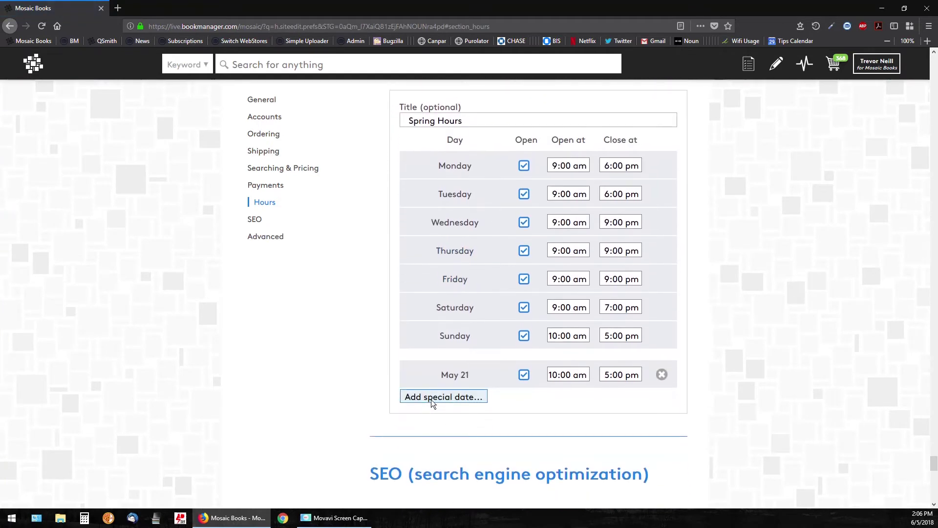
Add June 11, 2018 as a special date in the store hours
click(431, 398)
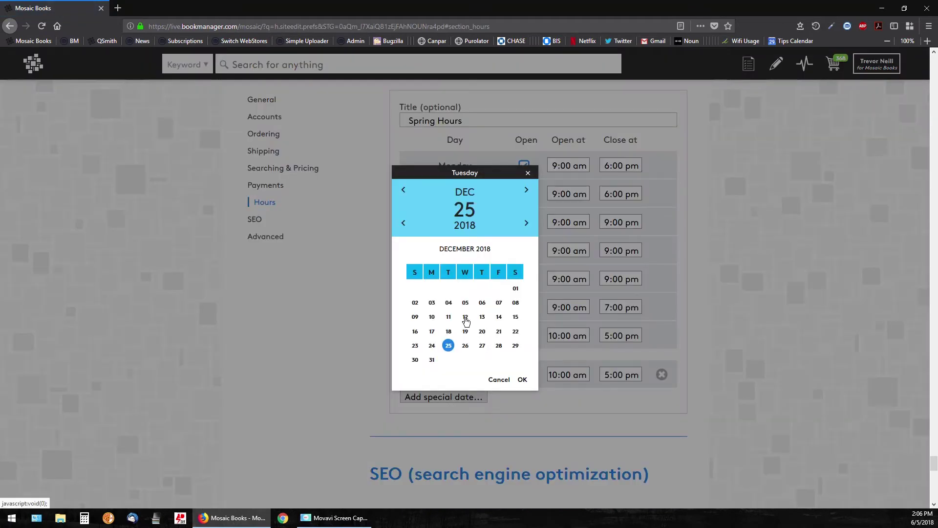
click(433, 318)
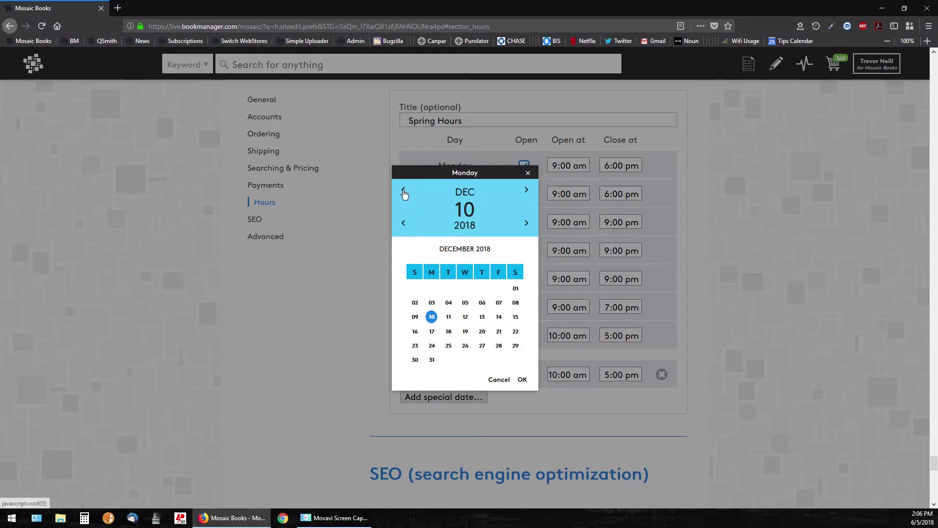
click(526, 190)
click(527, 199)
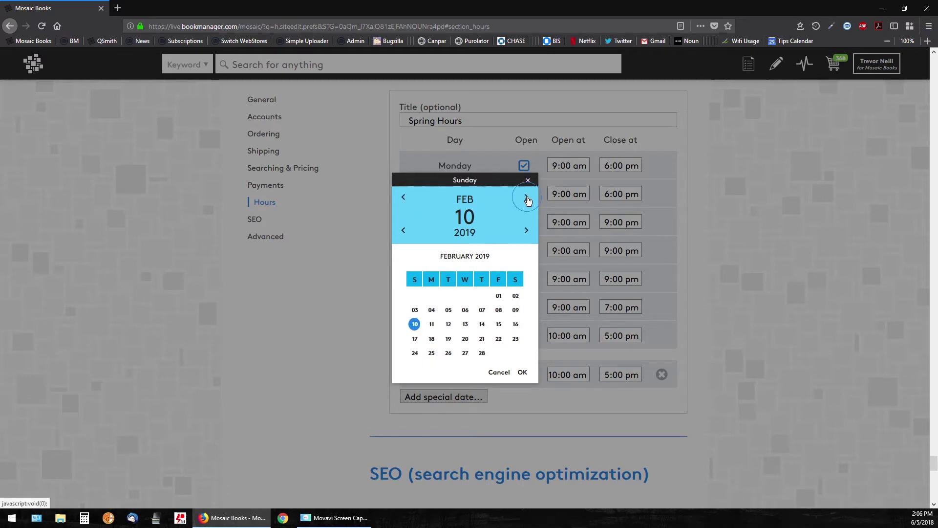
click(403, 196)
click(404, 196)
click(404, 194)
click(404, 195)
click(404, 194)
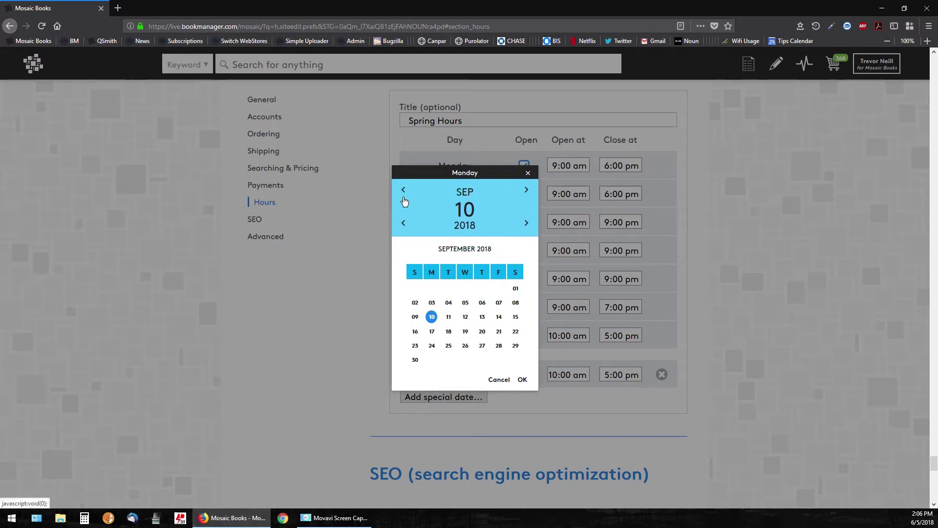
click(404, 193)
click(404, 198)
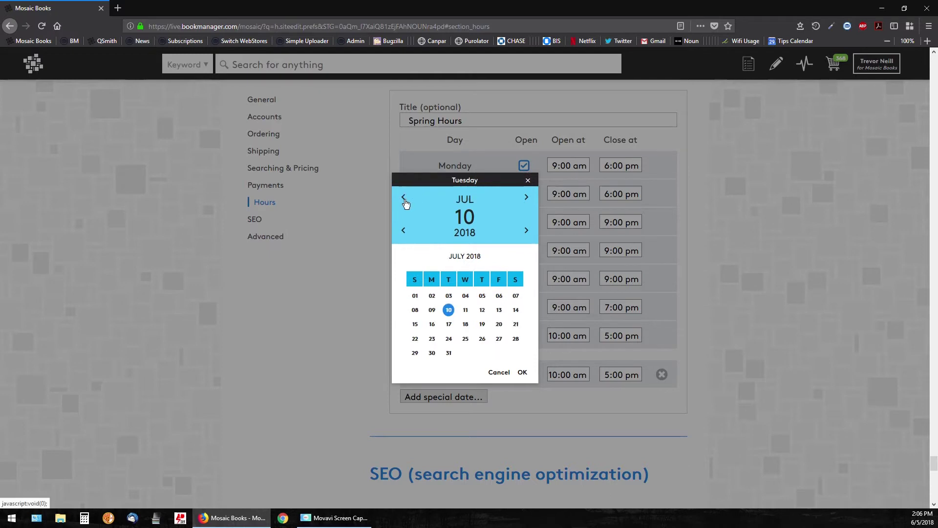
click(404, 200)
click(404, 199)
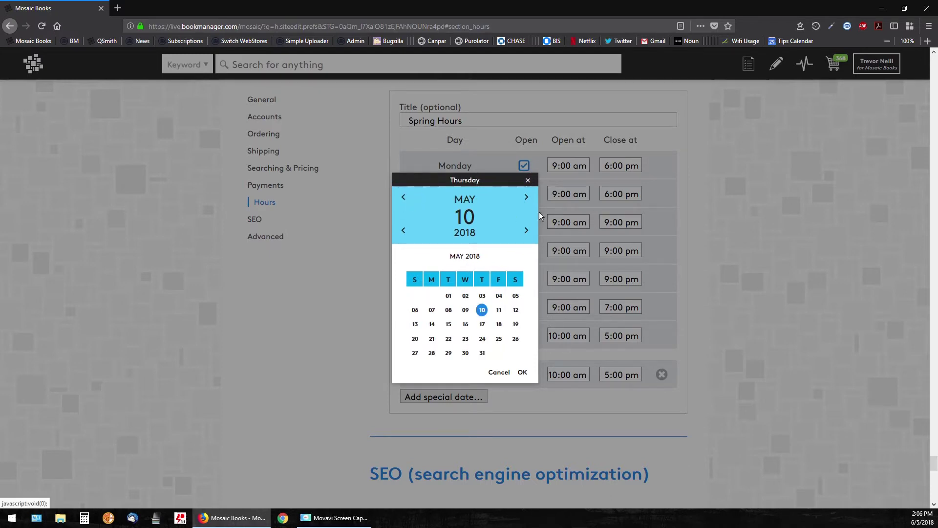
click(526, 199)
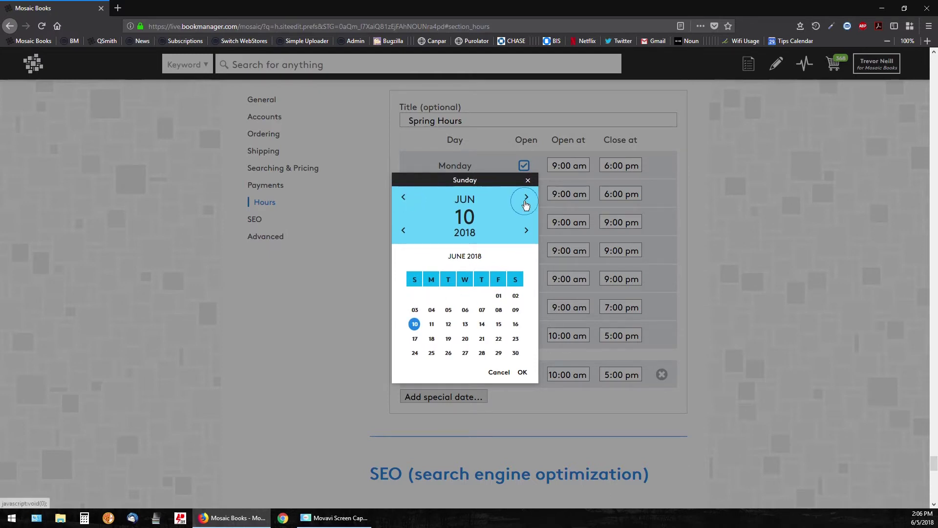
click(432, 325)
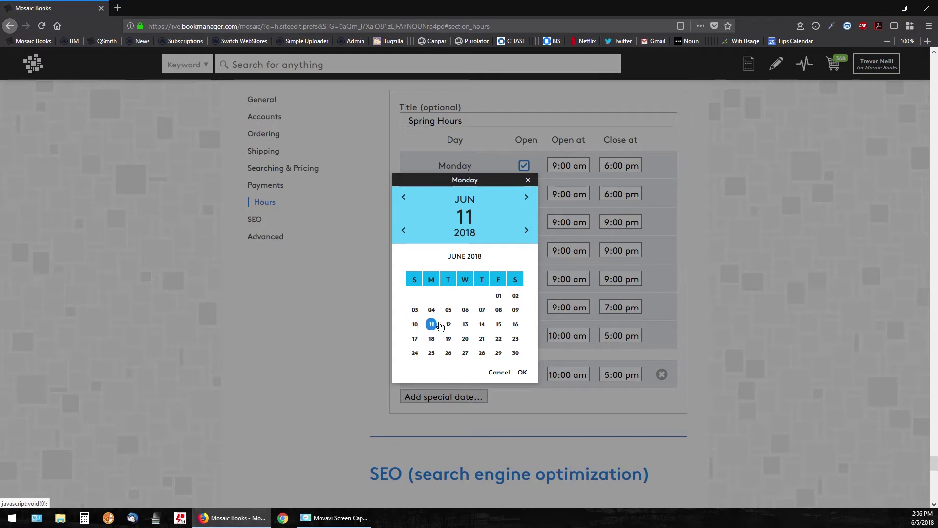
click(522, 372)
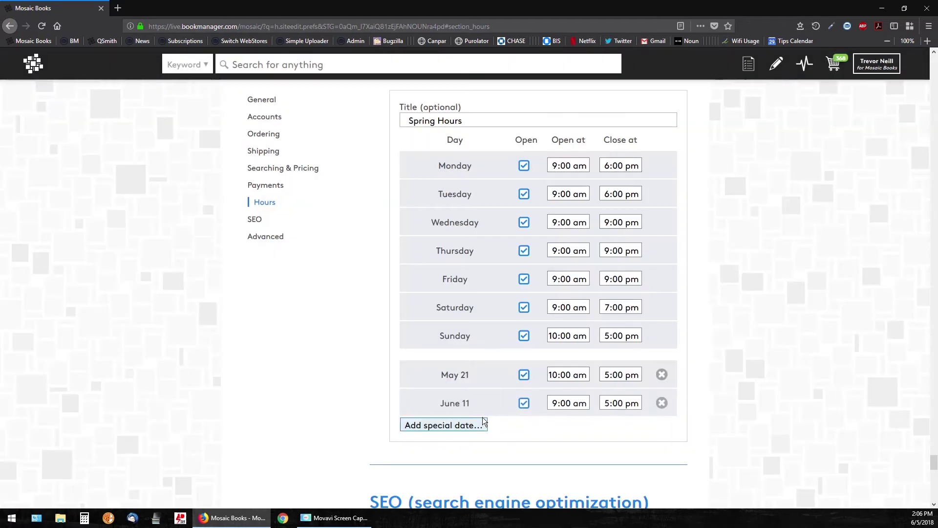
Set the opening time of the June 11 special date to 6:00 am
click(572, 405)
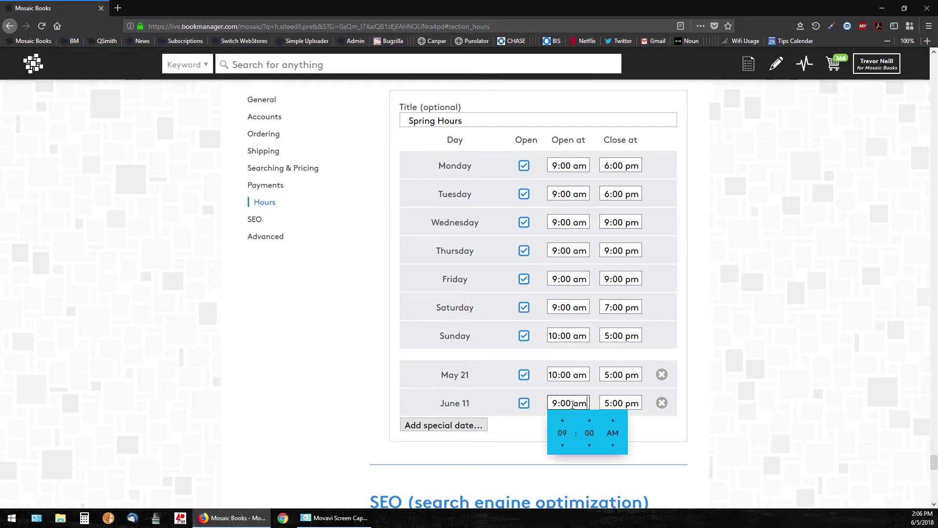
click(562, 446)
click(563, 445)
click(562, 445)
click(627, 421)
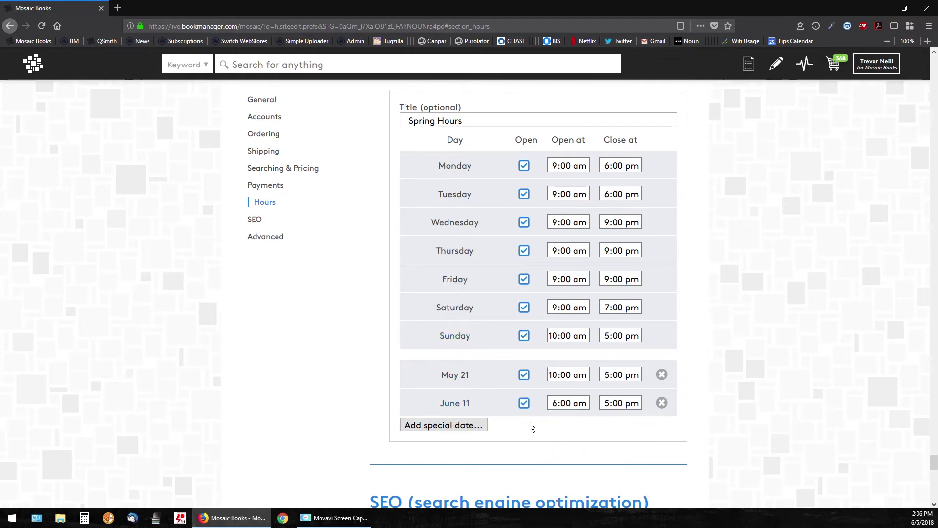
Return to the Contact & Hours page and examine the upcoming special hours under the Spring Hours table
click(268, 99)
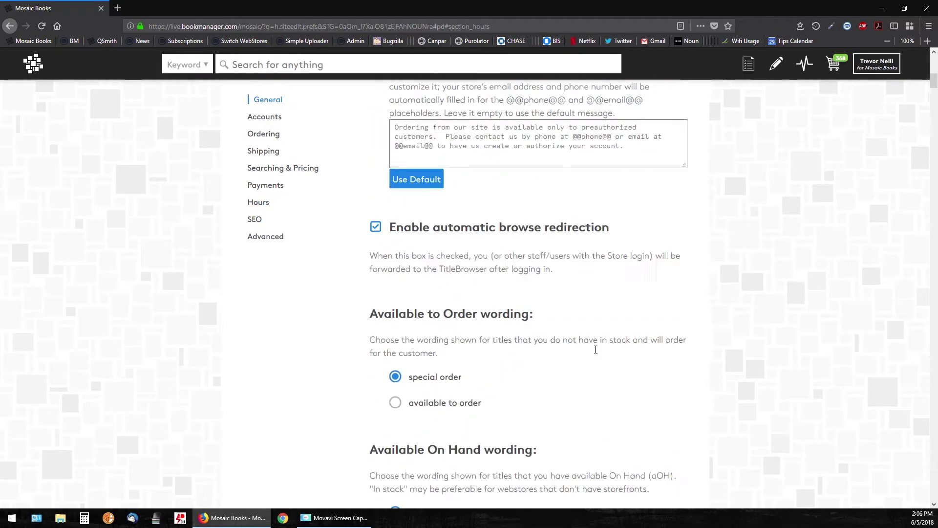
click(675, 92)
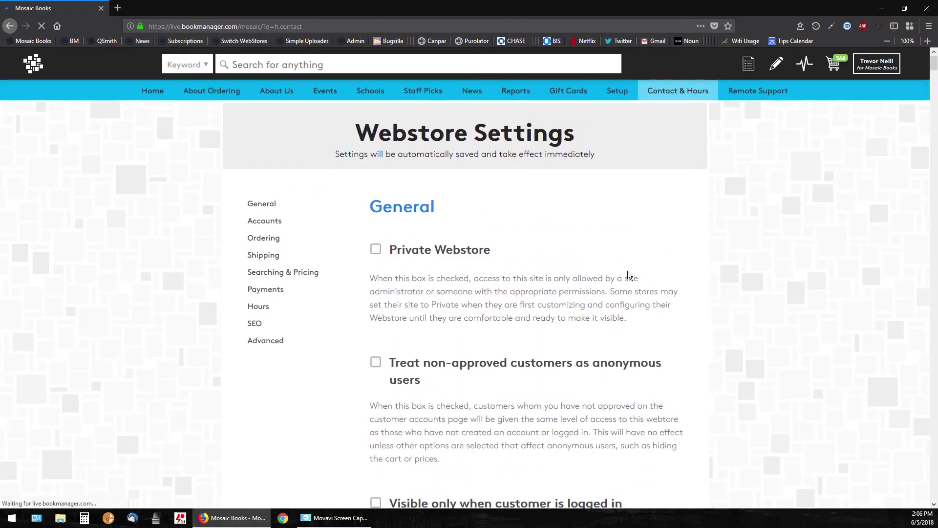
scroll(627, 276, down, 6)
scroll(626, 279, up, 2)
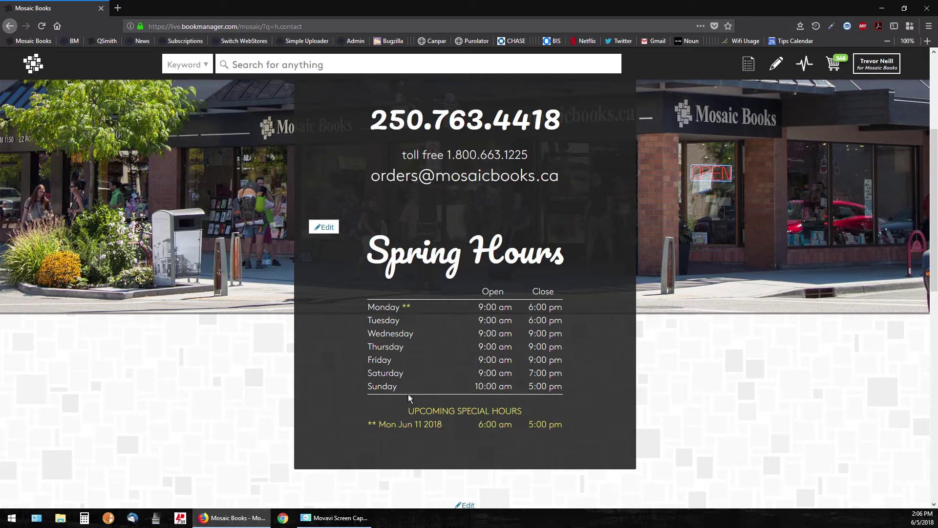
Open the contact info styling options, examine the special days text color setting, and close them
scroll(379, 244, up, 3)
click(316, 141)
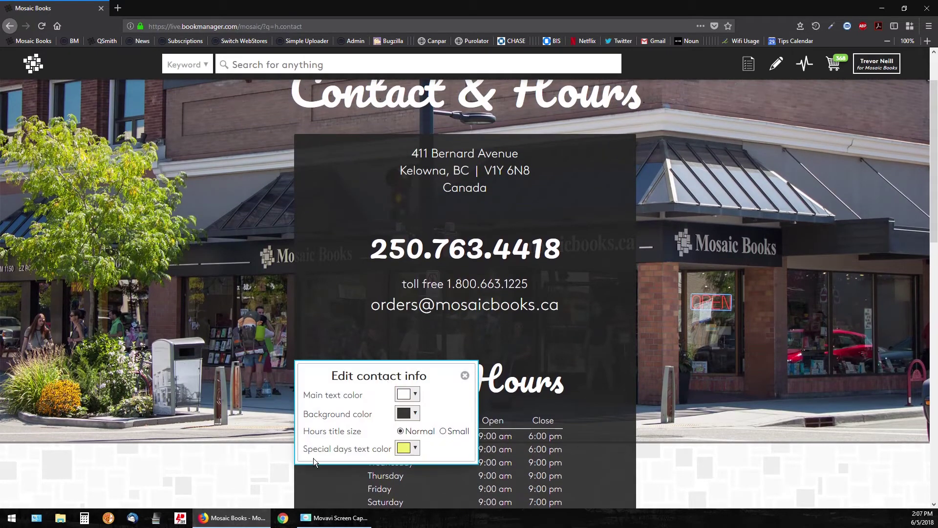
drag(310, 449, 383, 449)
click(382, 447)
click(465, 375)
Examine the special-date marker beside Monday and the rest of the contact and hours block
scroll(504, 357, down, 4)
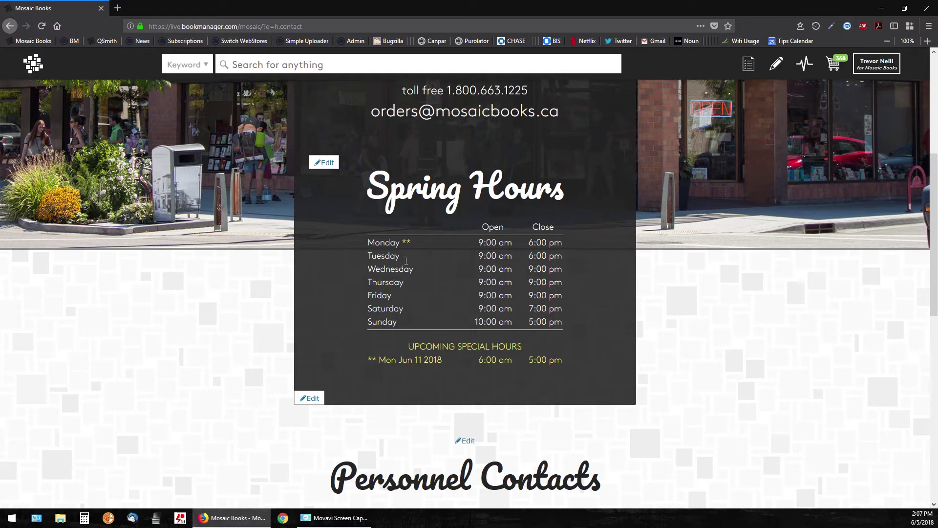
drag(411, 243, 404, 242)
click(388, 244)
scroll(430, 364, up, 5)
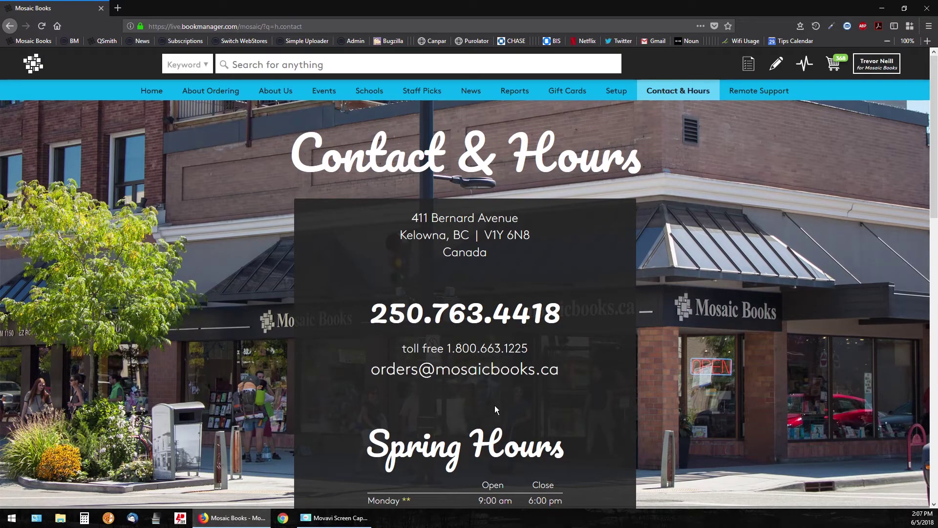
scroll(459, 388, down, 5)
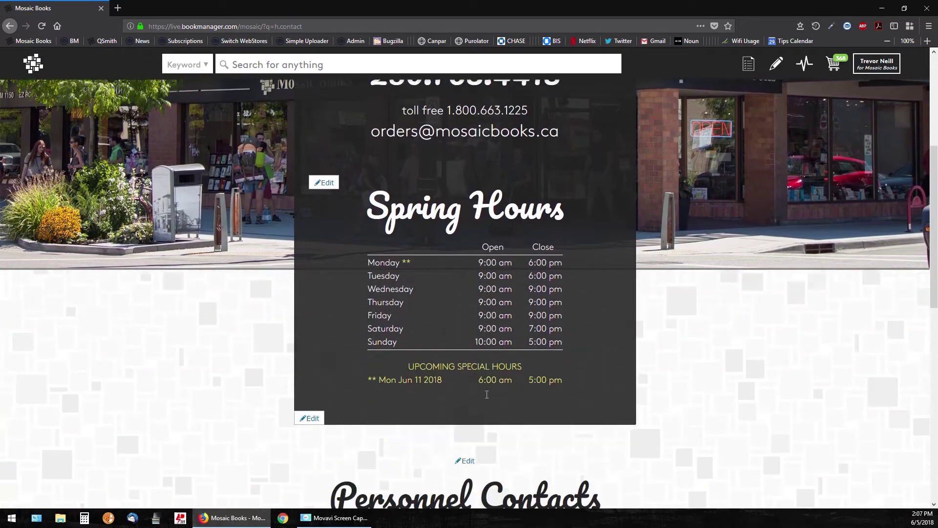
scroll(487, 380, up, 5)
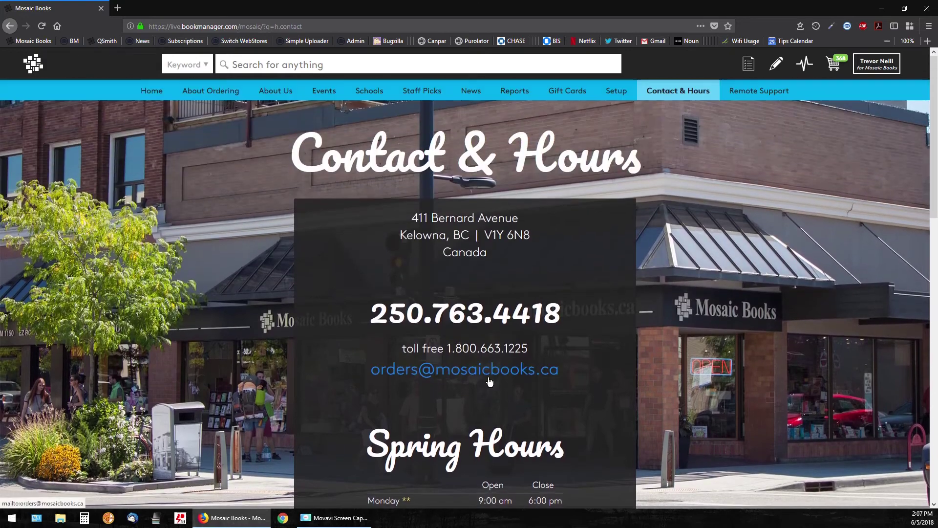
scroll(488, 381, down, 5)
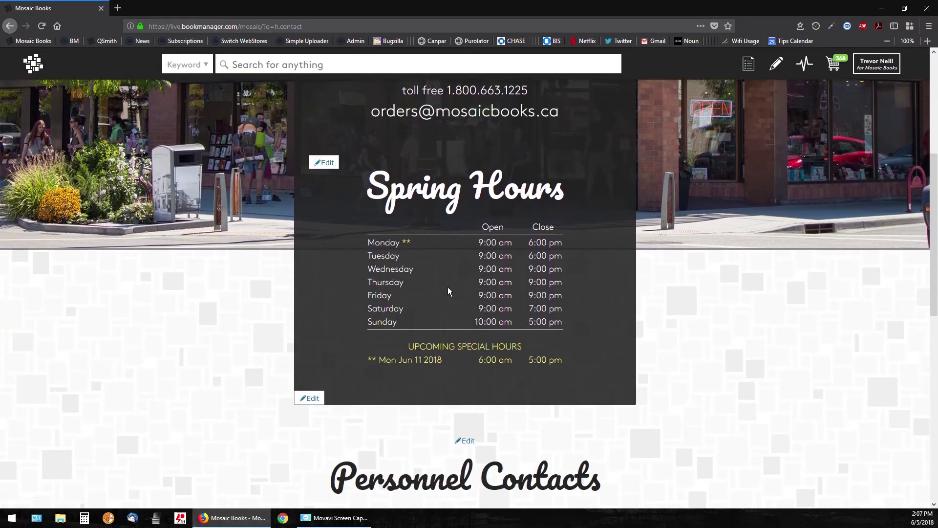
Open the Personnel Contacts block for editing, examine its table of staff entries, and cancel the edit
scroll(489, 348, down, 5)
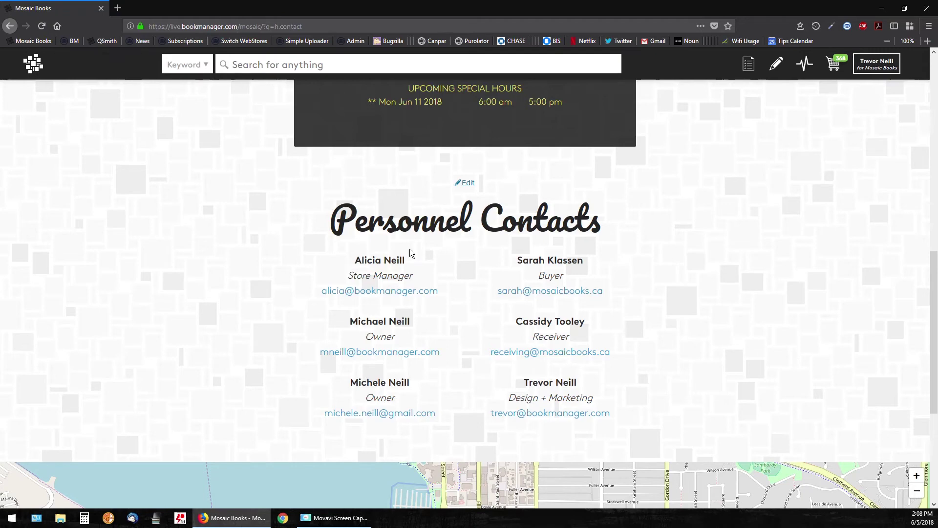
click(467, 184)
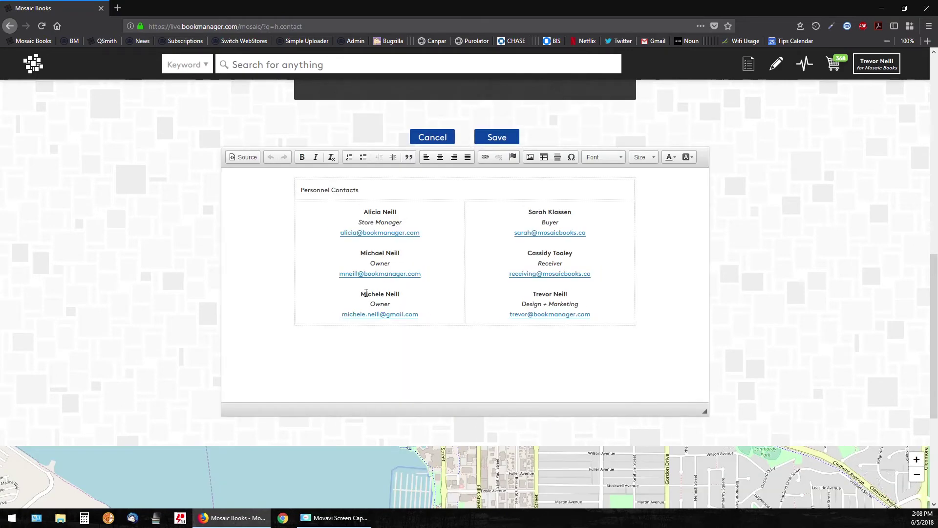
click(431, 139)
click(433, 139)
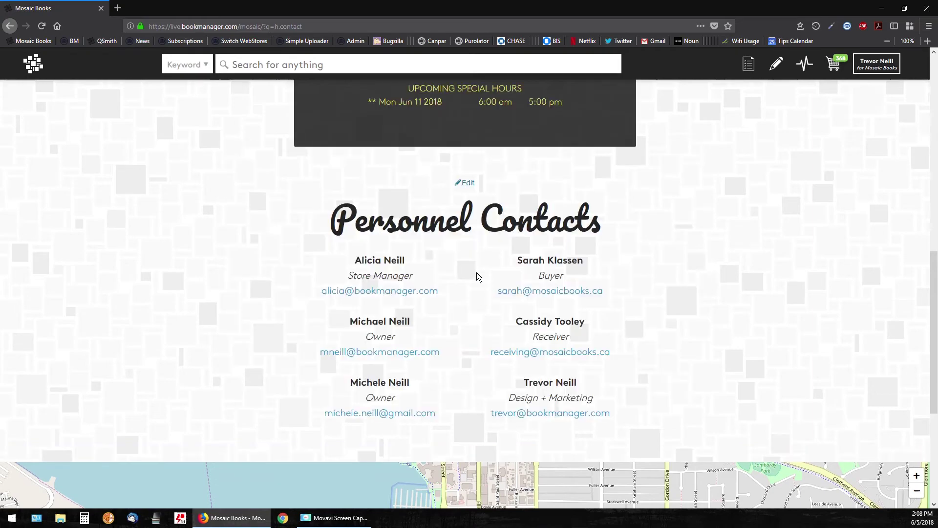
Open the store marker editing on the map beneath the Personnel Contacts, and cancel without moving the marker
scroll(461, 266, down, 5)
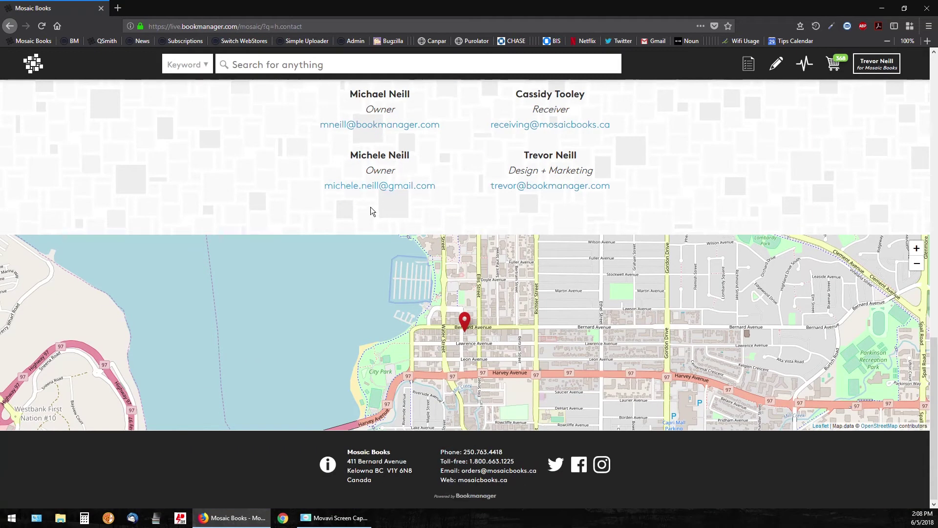
scroll(371, 207, up, 10)
scroll(434, 218, down, 10)
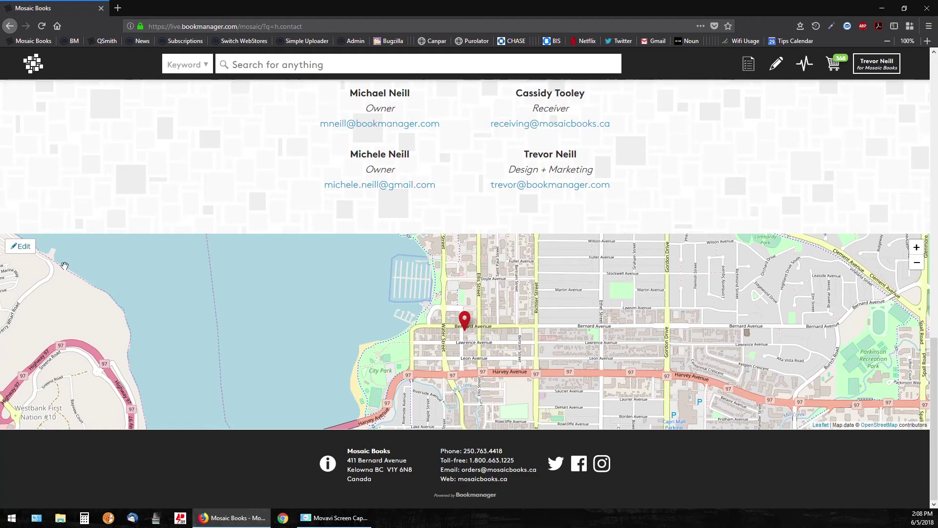
click(21, 247)
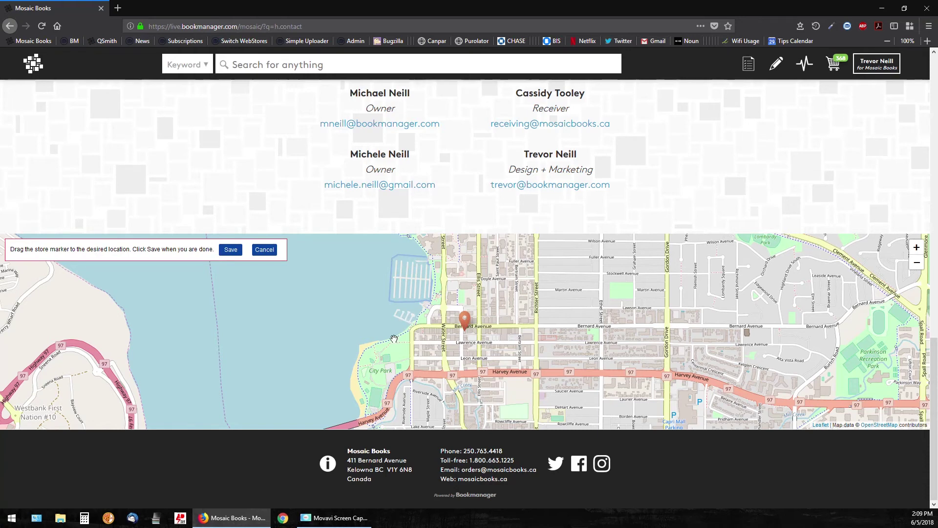
click(264, 251)
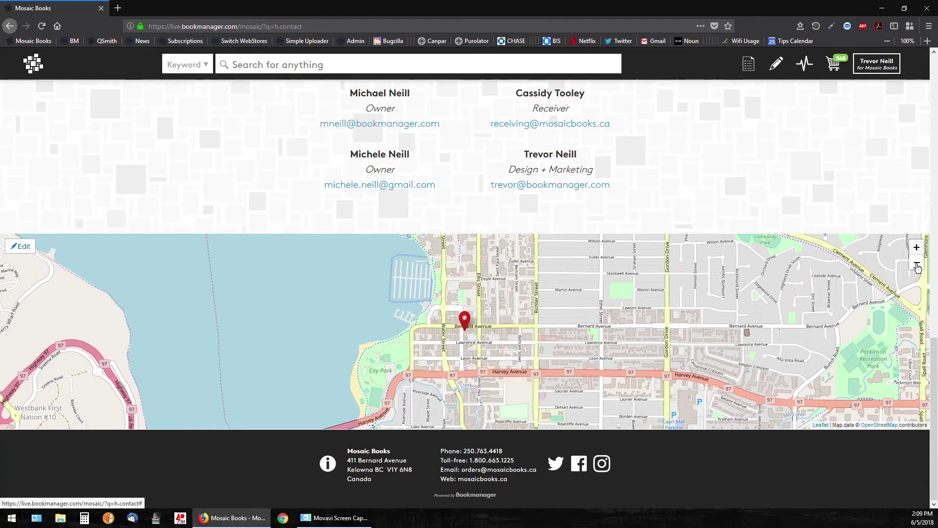
Examine the area around the store marker on the map at closer and wider zoom levels
click(918, 248)
click(918, 248)
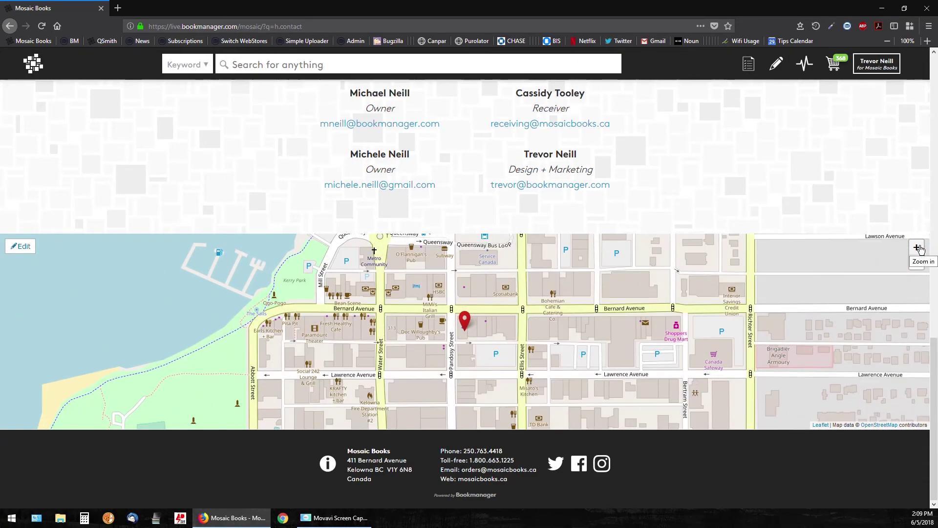
click(919, 247)
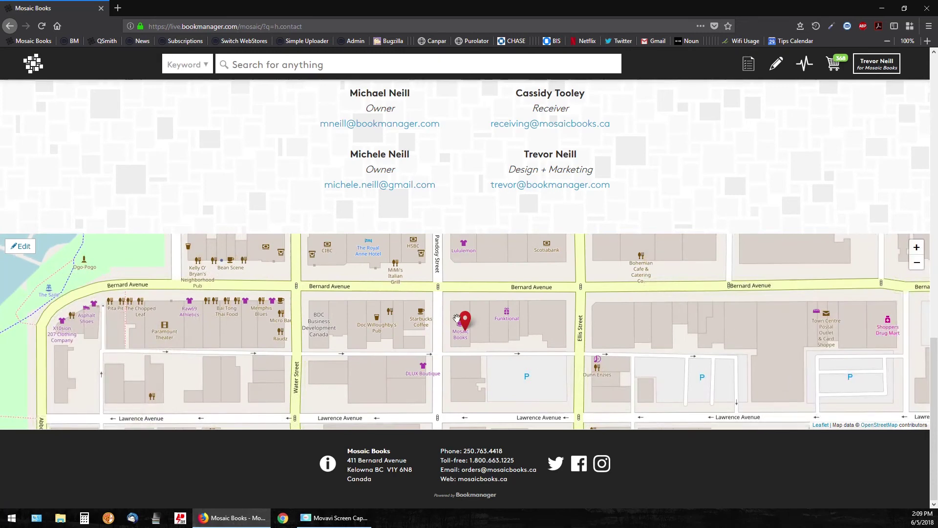
click(917, 263)
click(917, 263)
drag(541, 298, 613, 298)
click(917, 267)
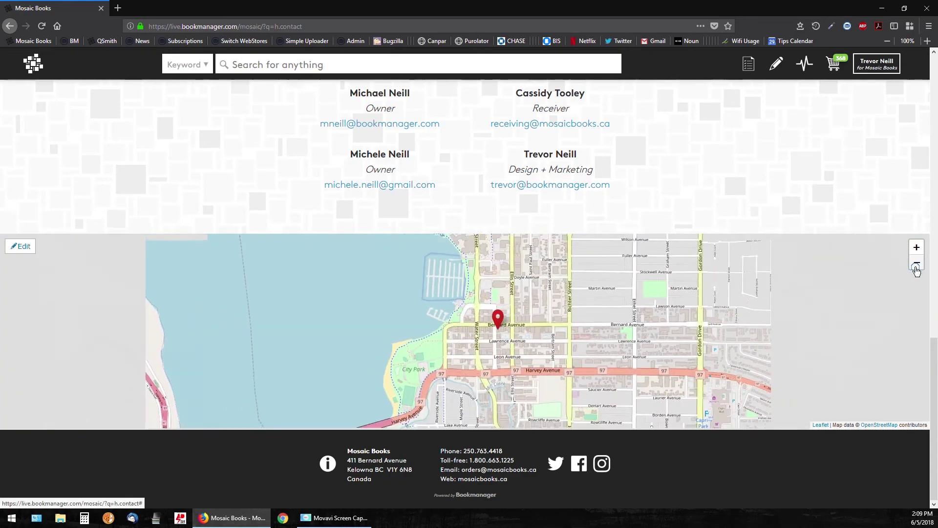
click(917, 264)
click(917, 248)
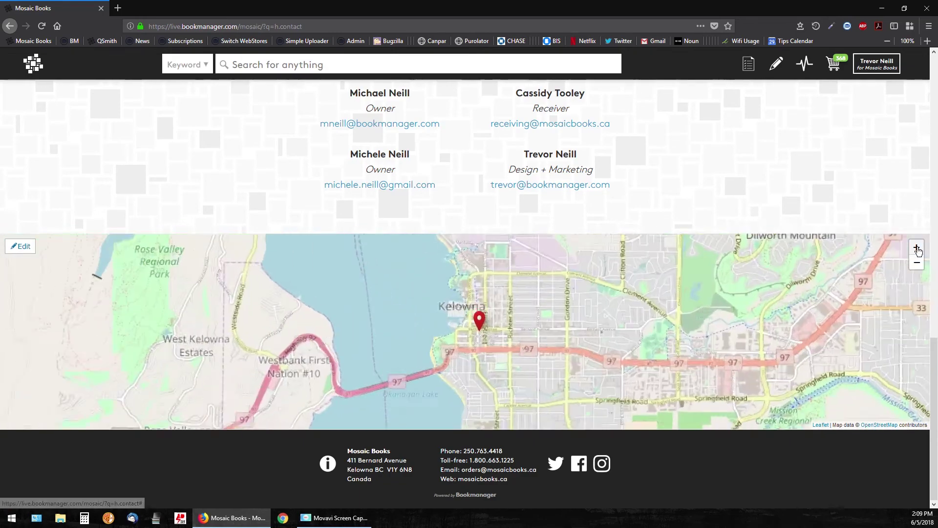
click(918, 248)
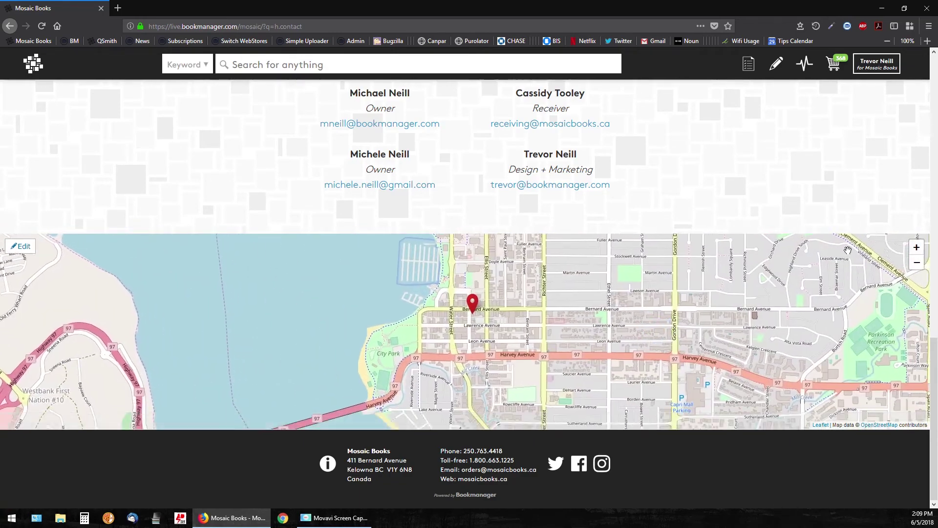
click(917, 249)
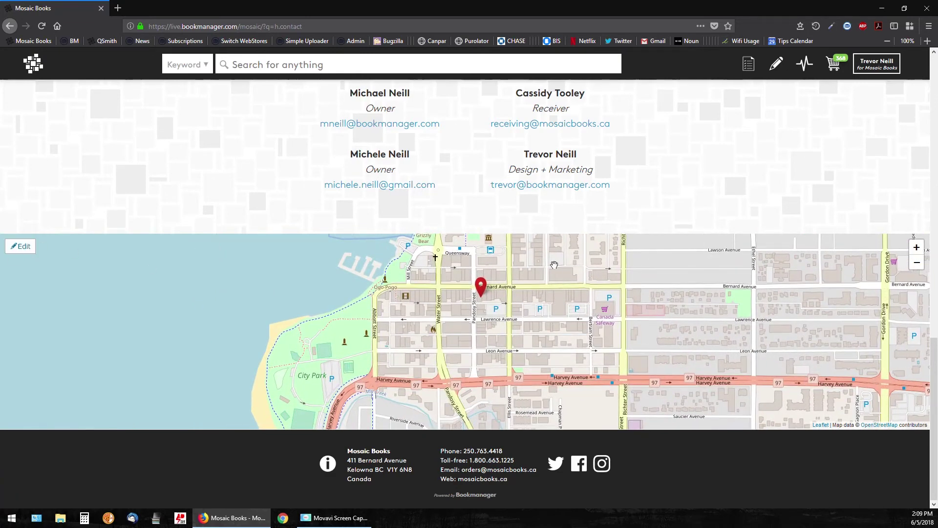
Restore the browser window from full screen and narrow it to view the compact layout of the Contact & Hours page
scroll(660, 314, up, 15)
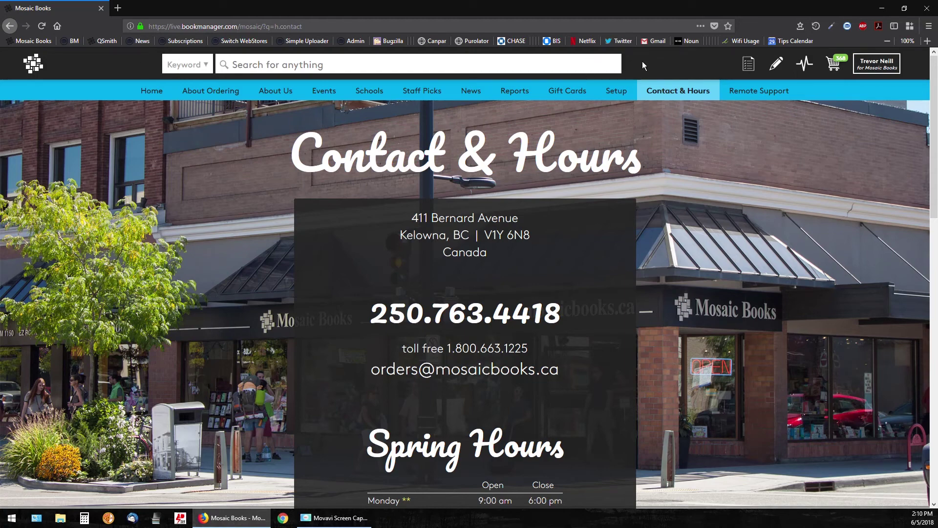
click(776, 63)
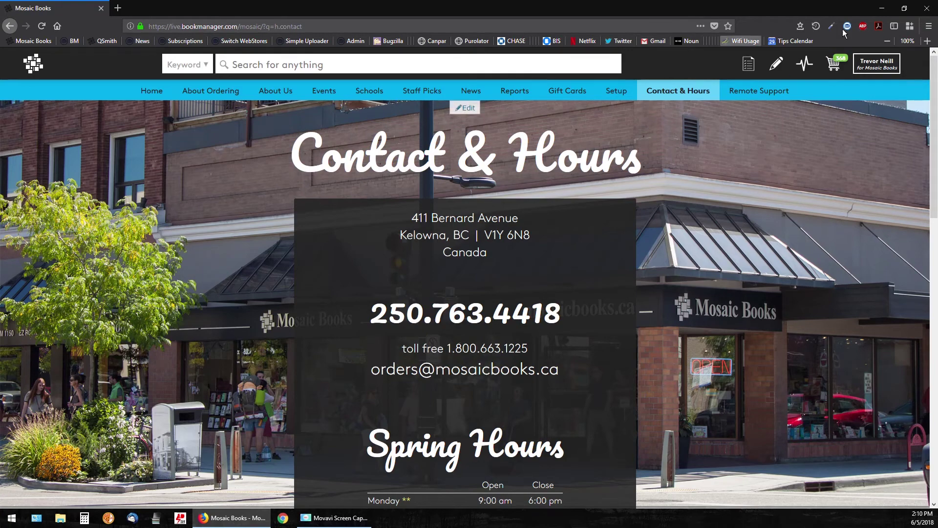
click(906, 10)
drag(381, 108, 600, 170)
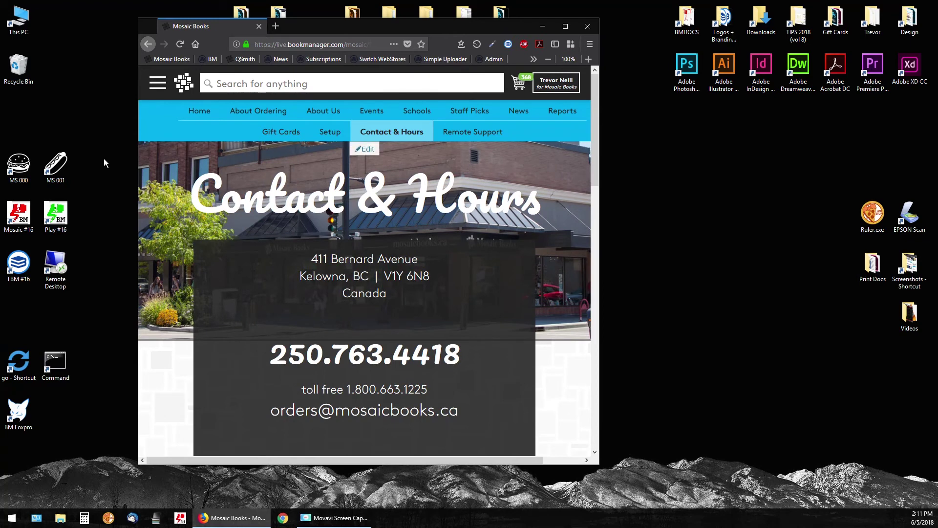
Show and hide the collapsed header tools in the narrow window, and maximize the browser window again
click(160, 88)
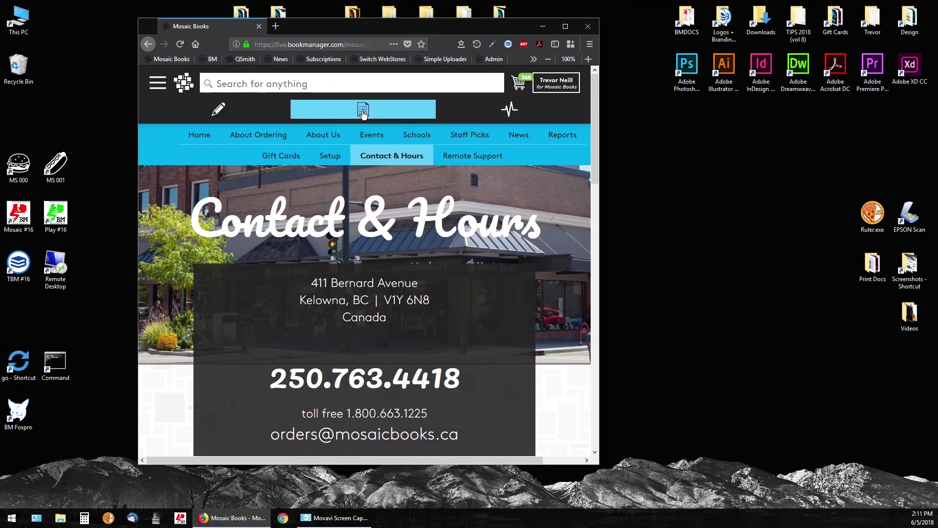
click(154, 87)
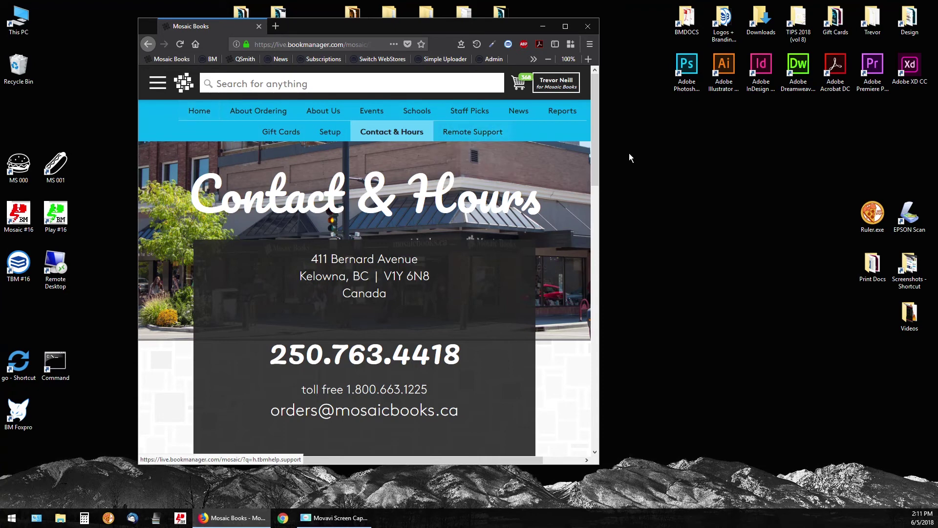
mouse_move(600, 159)
mouse_down()
mouse_move(540, 167)
mouse_move(584, 166)
mouse_up()
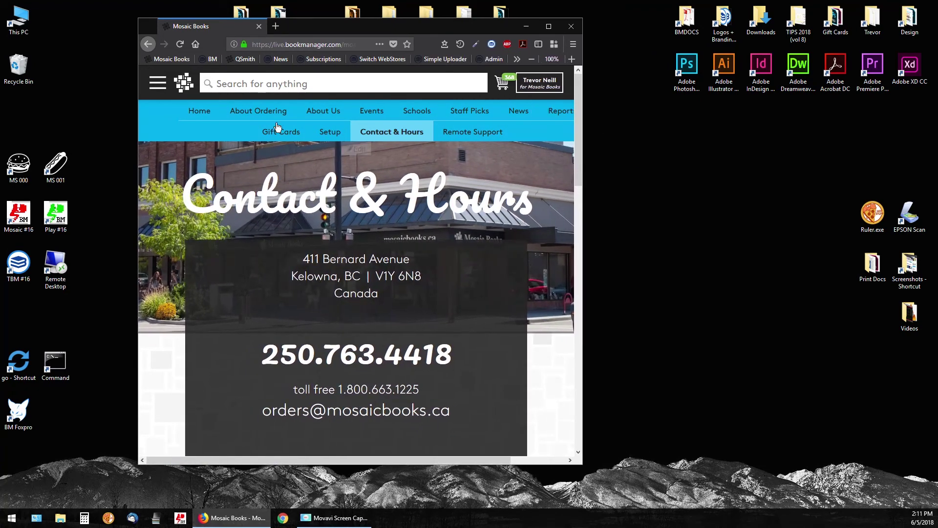
click(154, 88)
click(155, 88)
click(158, 87)
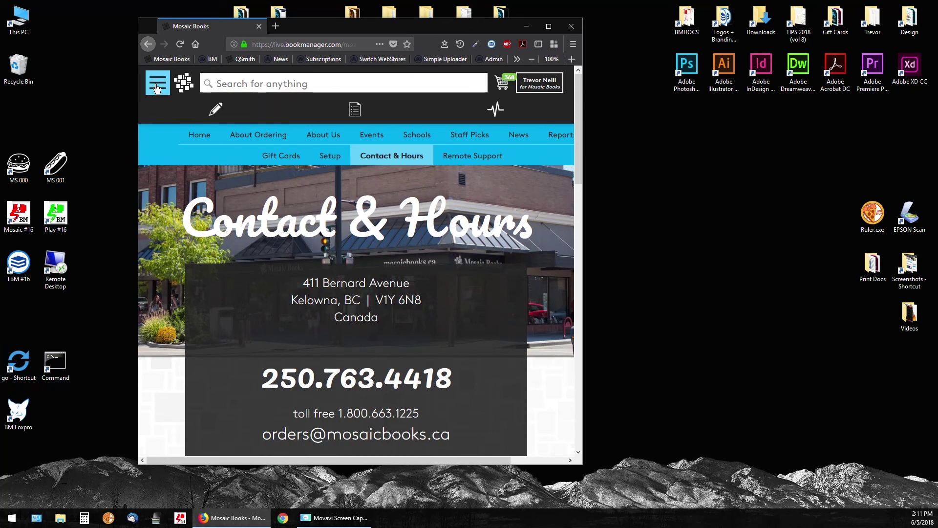
click(159, 87)
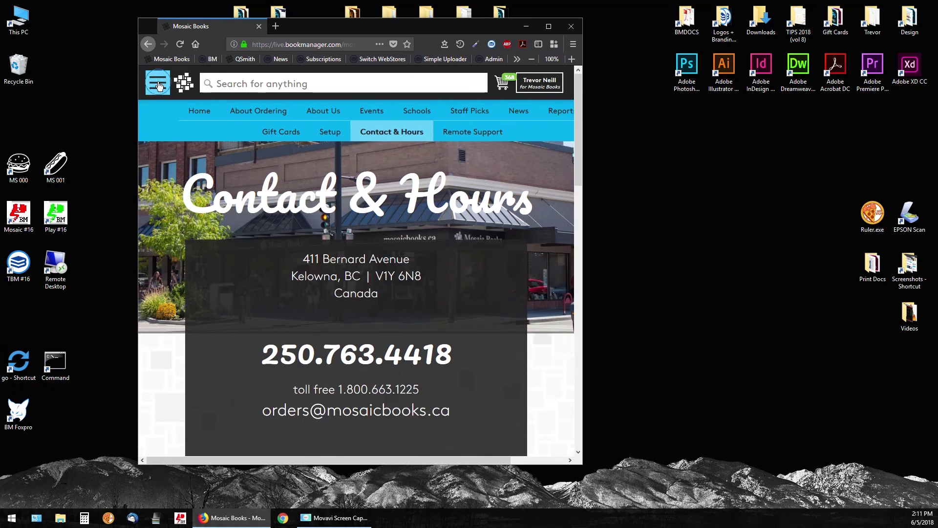
drag(601, 164, 809, 147)
click(776, 25)
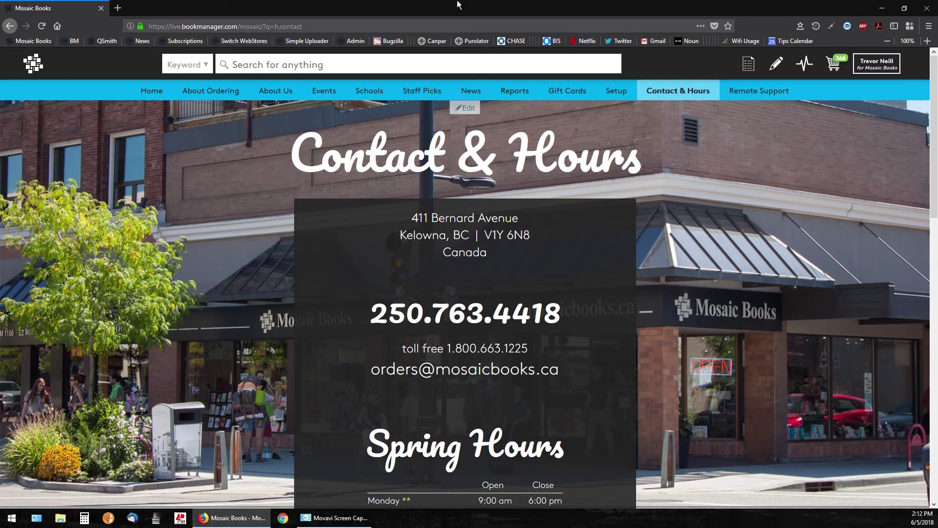
Go to the store's home page and open the Appearance settings of the site editor
mouse_move(150, 92)
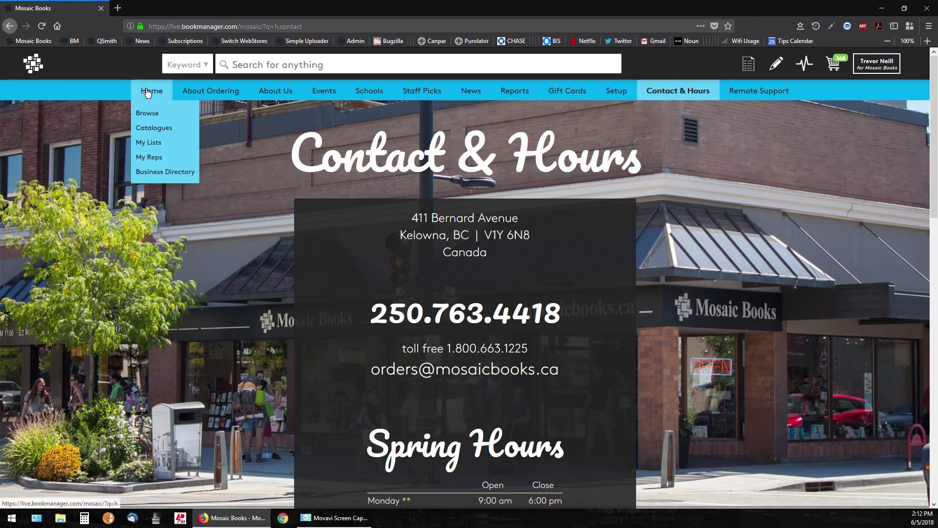
click(37, 69)
click(536, 122)
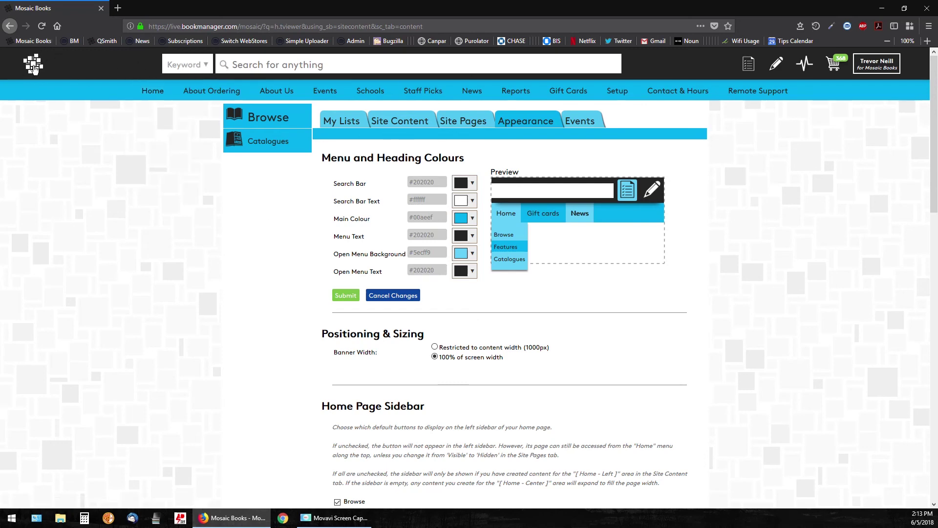
Restore the browser window from full screen and narrow it in stages to view the compact layout of the Appearance settings
click(904, 8)
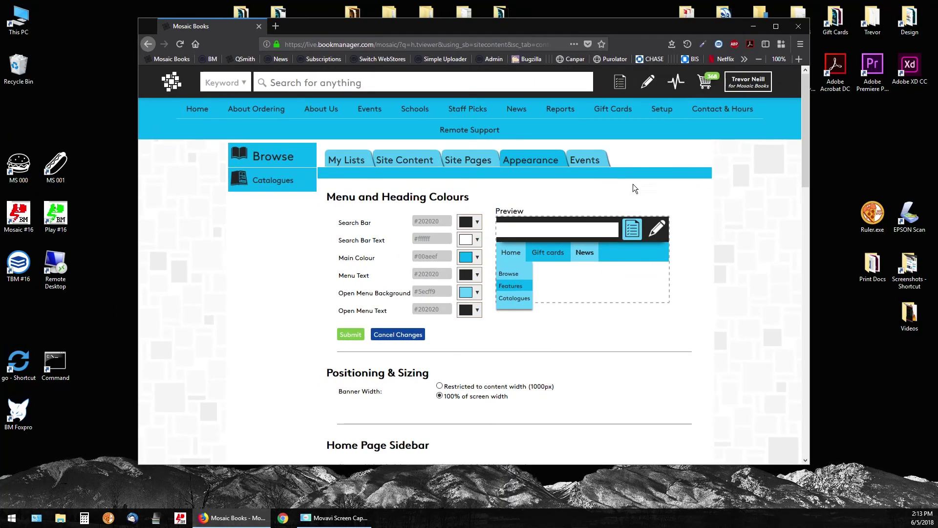
drag(810, 222, 492, 218)
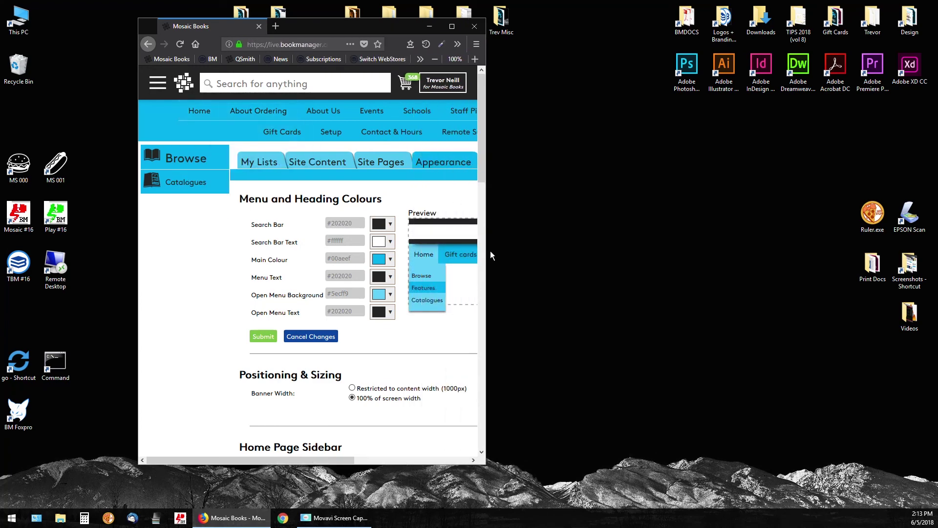
drag(487, 249, 388, 268)
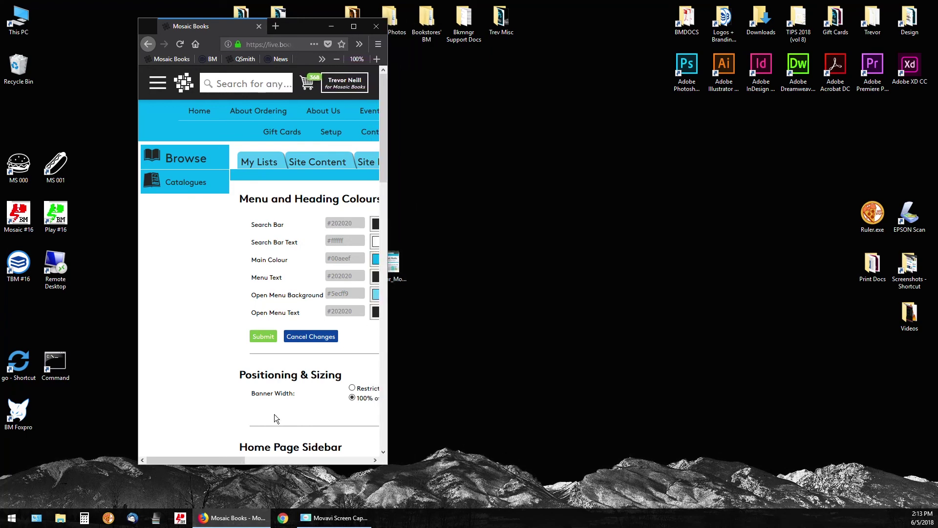
Open the Ruler app and lay its pixel scale across the narrowed browser window to measure the window's width
click(108, 518)
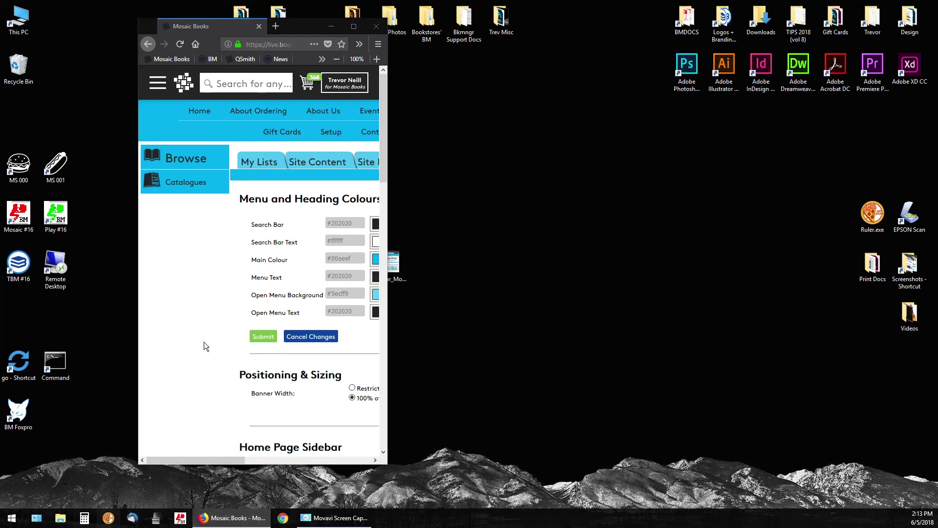
drag(93, 38, 218, 203)
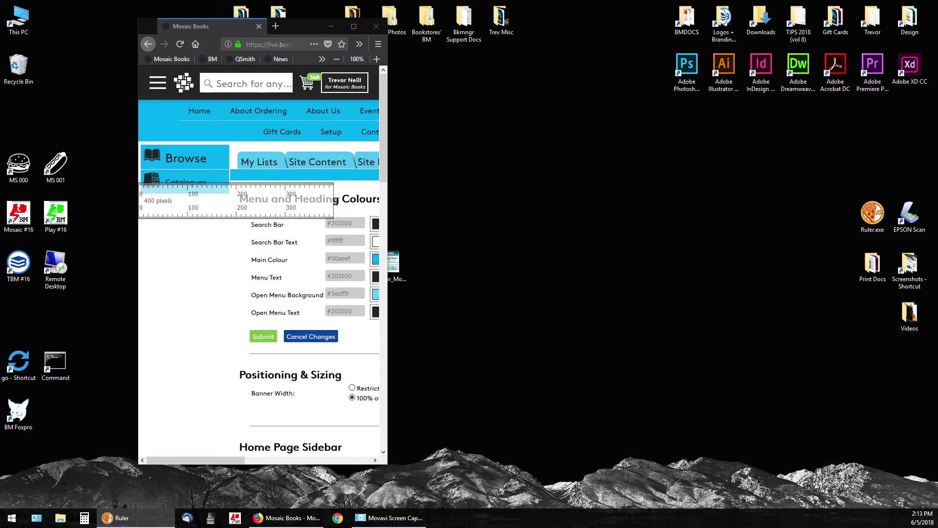
drag(333, 201, 397, 159)
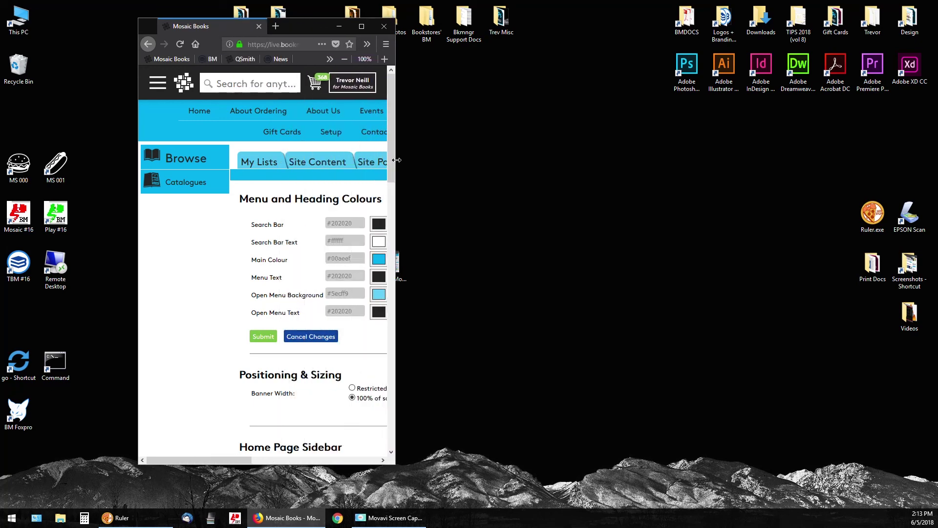
Widen and maximize the browser window again, and return to the store's home page
drag(397, 160, 510, 162)
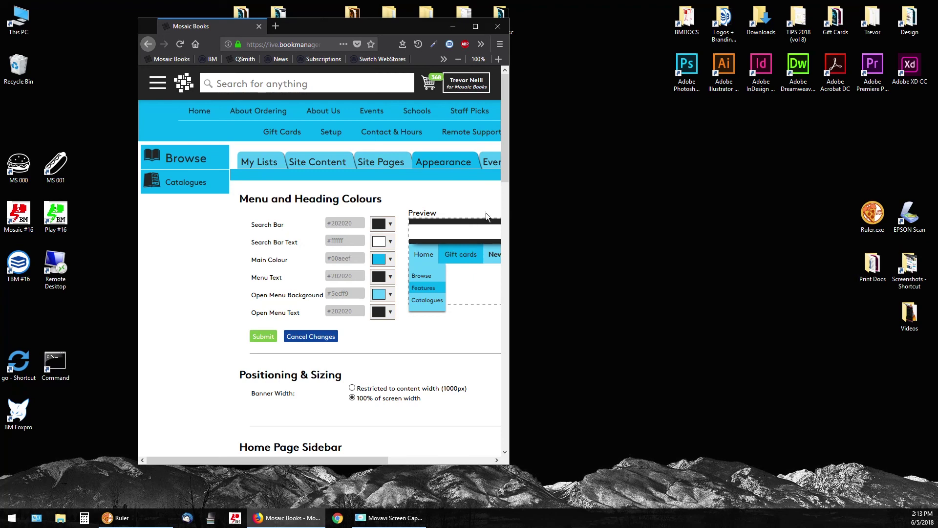
click(476, 26)
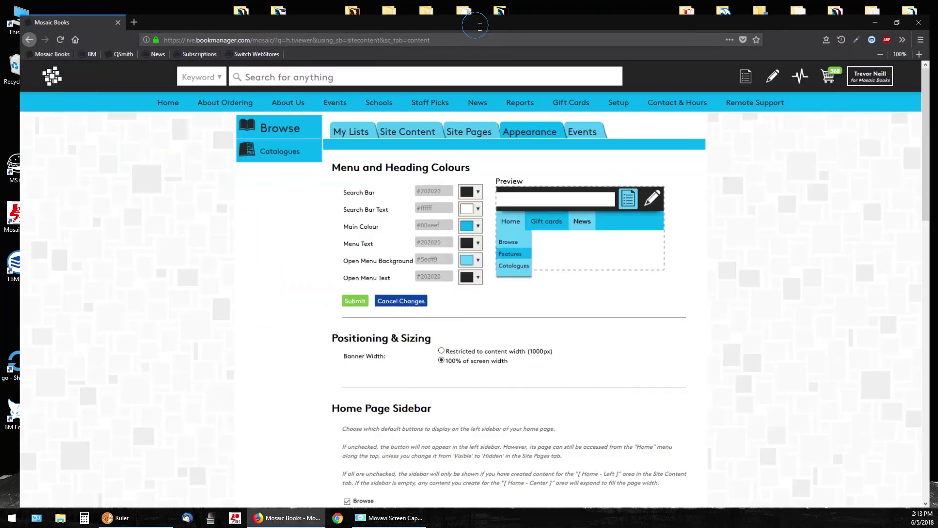
mouse_move(516, 90)
click(151, 91)
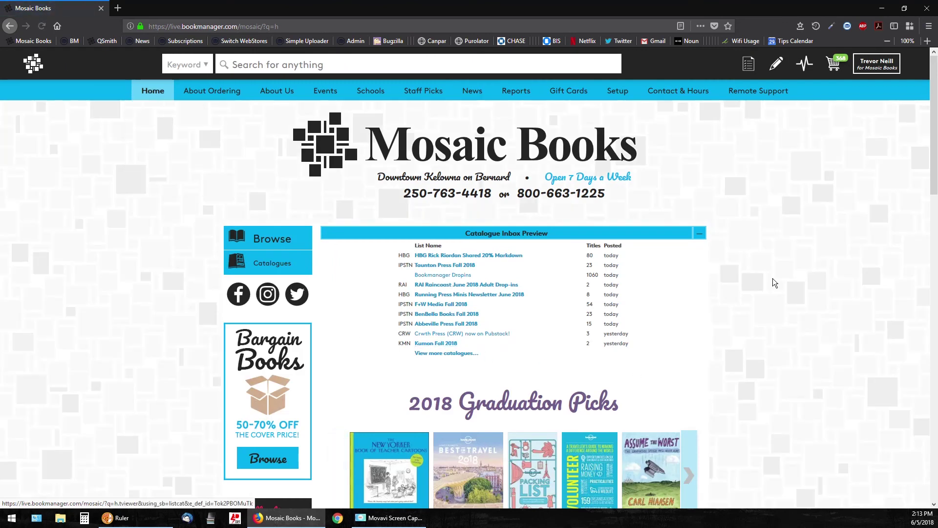